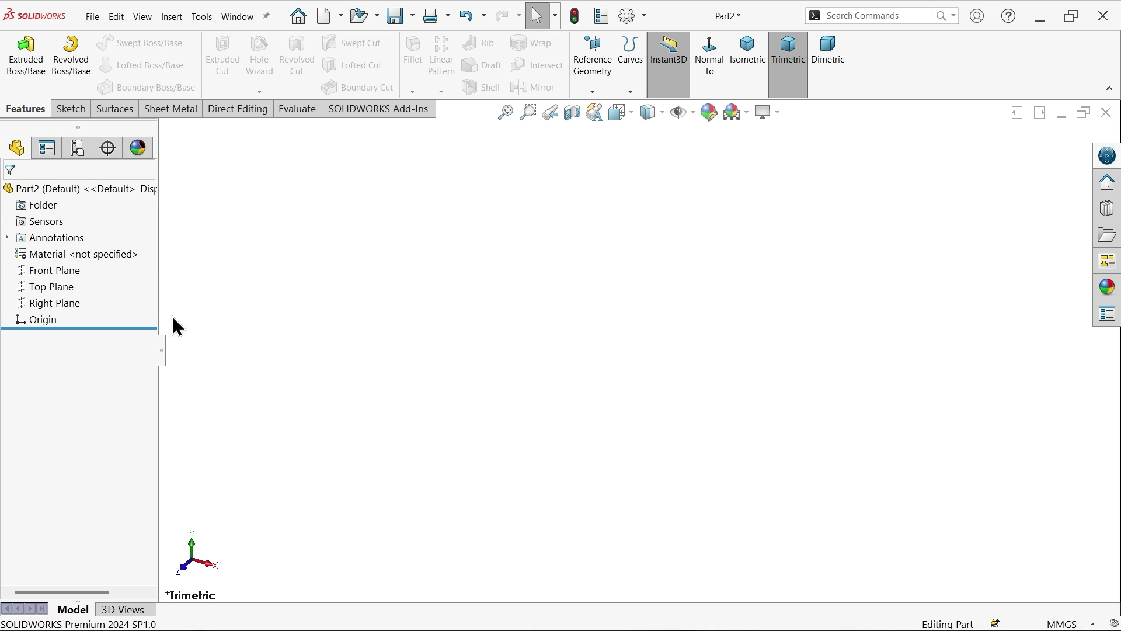
# Step: Sketch a circle at the origin on the Top Plane and dimension it to 10 mm diameter
pyautogui.click(55, 289)
pyautogui.click(65, 267)
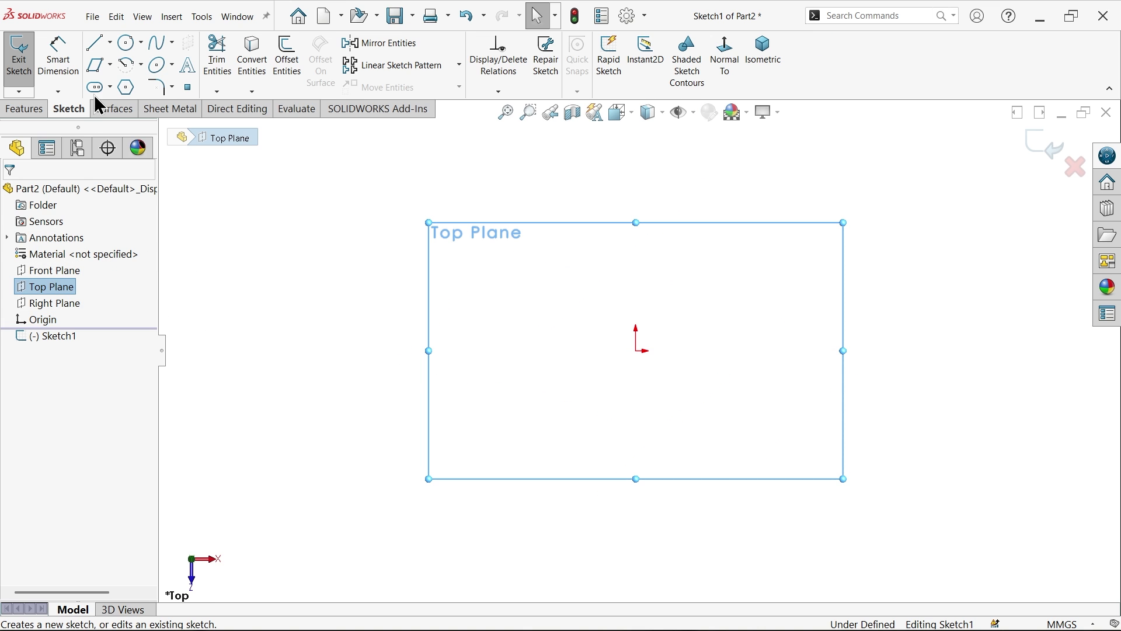
pyautogui.click(128, 46)
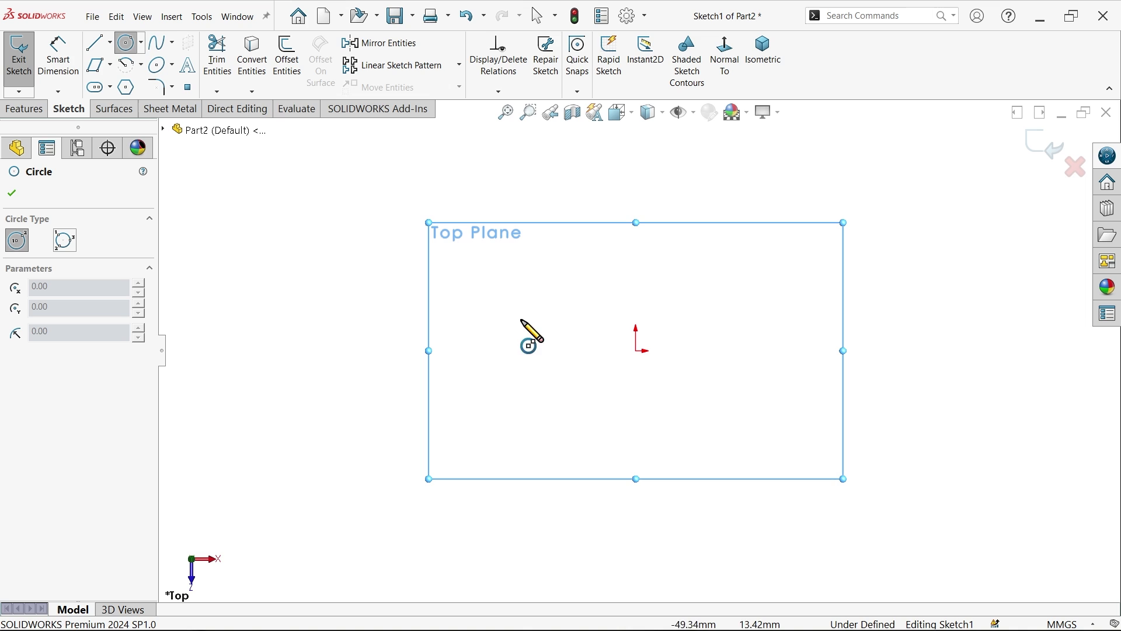
pyautogui.click(636, 351)
pyautogui.click(591, 374)
pyautogui.click(60, 58)
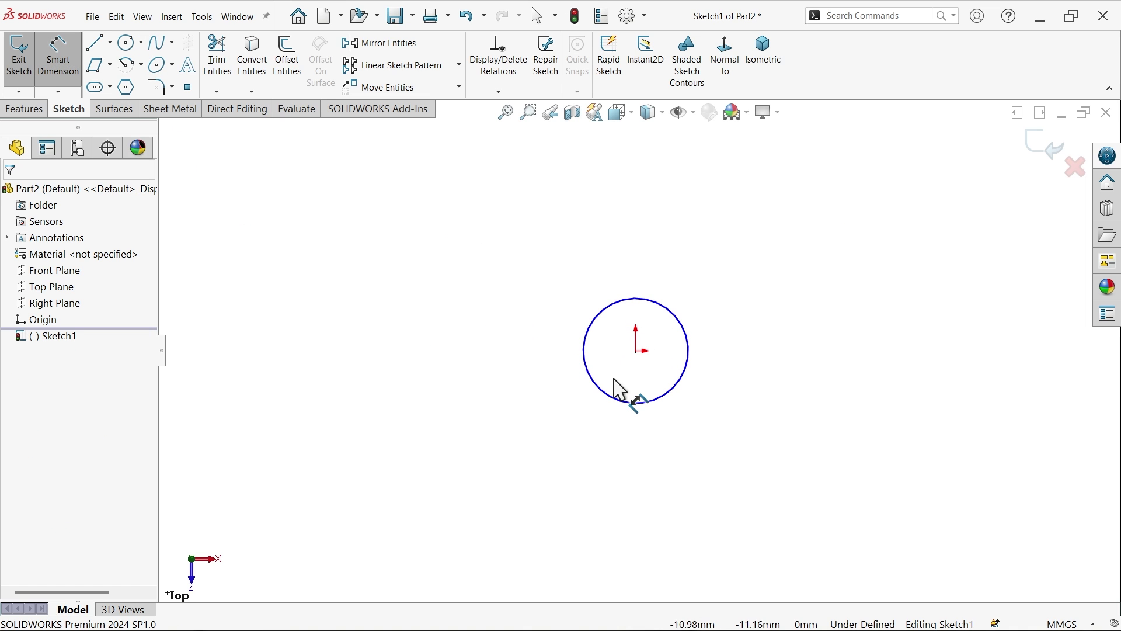
pyautogui.click(600, 380)
pyautogui.click(551, 367)
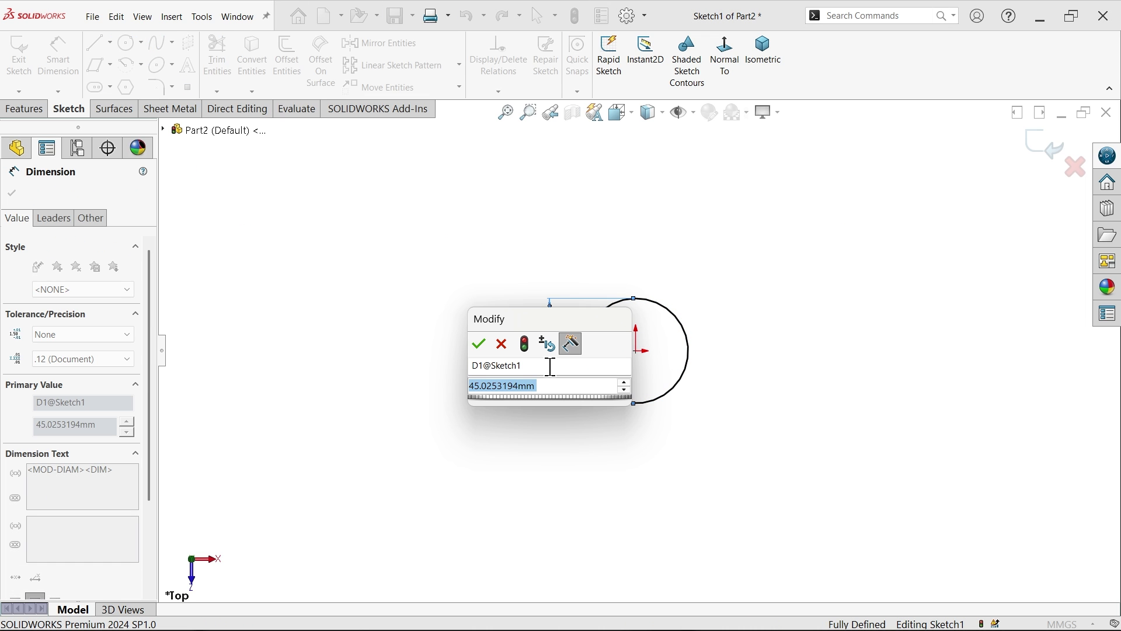
pyautogui.write('10')
pyautogui.press('Return')
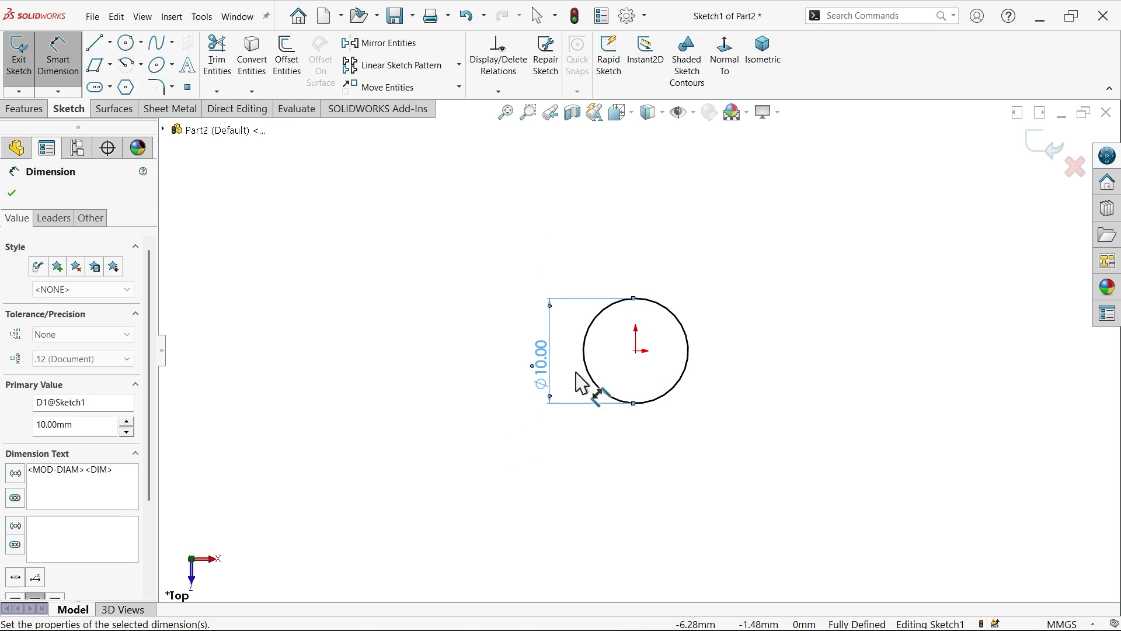
# Step: Extrude the circle 150 mm into the pole cylinder
pyautogui.click(24, 108)
pyautogui.click(27, 75)
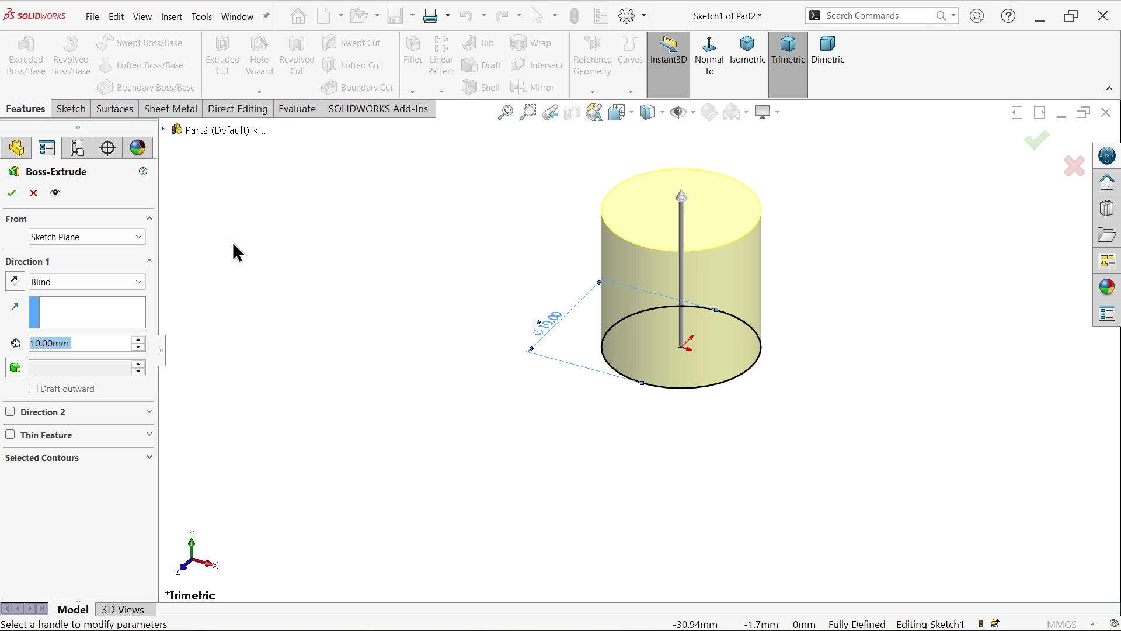
pyautogui.write('150')
pyautogui.press('Return')
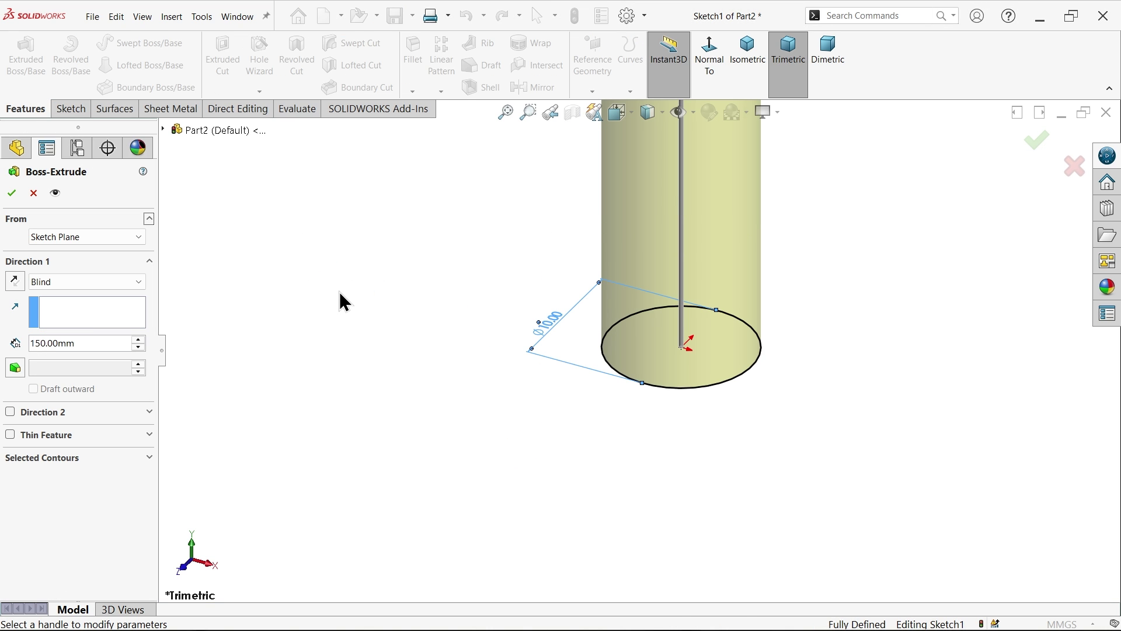
pyautogui.click(10, 194)
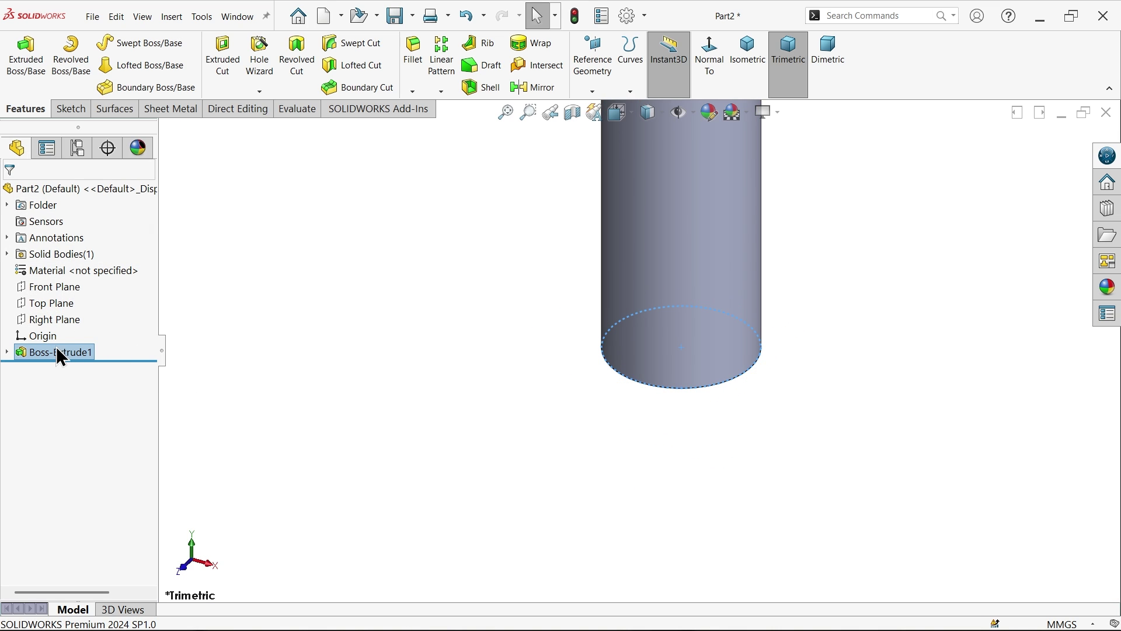
# Step: In a new Top Plane sketch, project the pole's edge and offset it outward by 1 mm
pyautogui.click(63, 303)
pyautogui.click(68, 284)
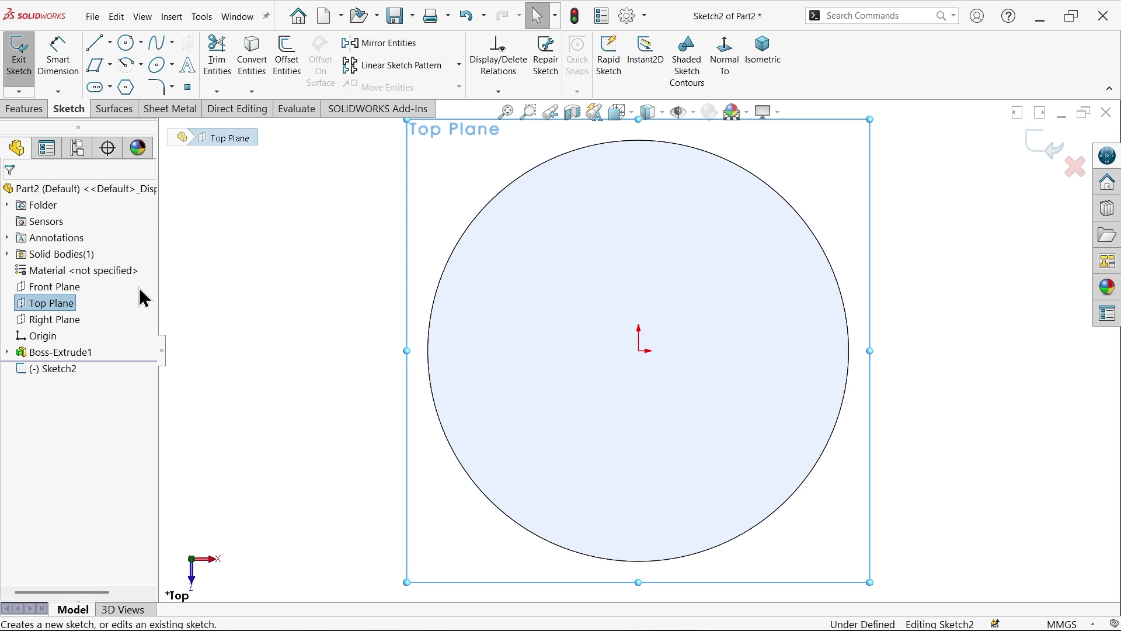
pyautogui.scroll(3, 530, 350)
pyautogui.scroll(-2, 718, 344)
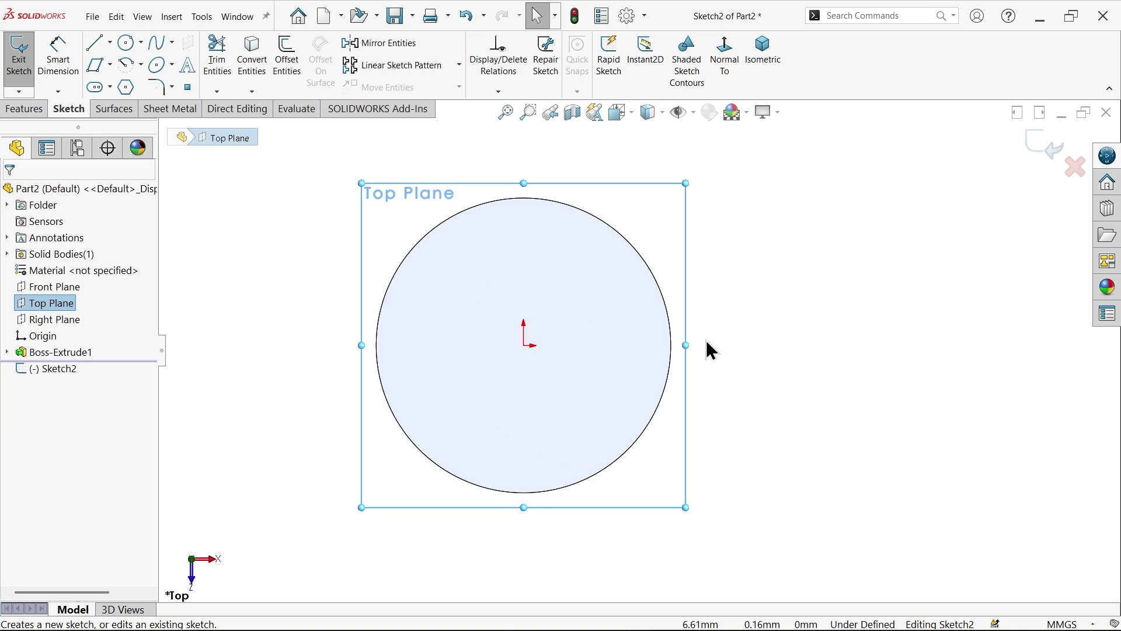
pyautogui.click(656, 380)
pyautogui.scroll(2, 654, 378)
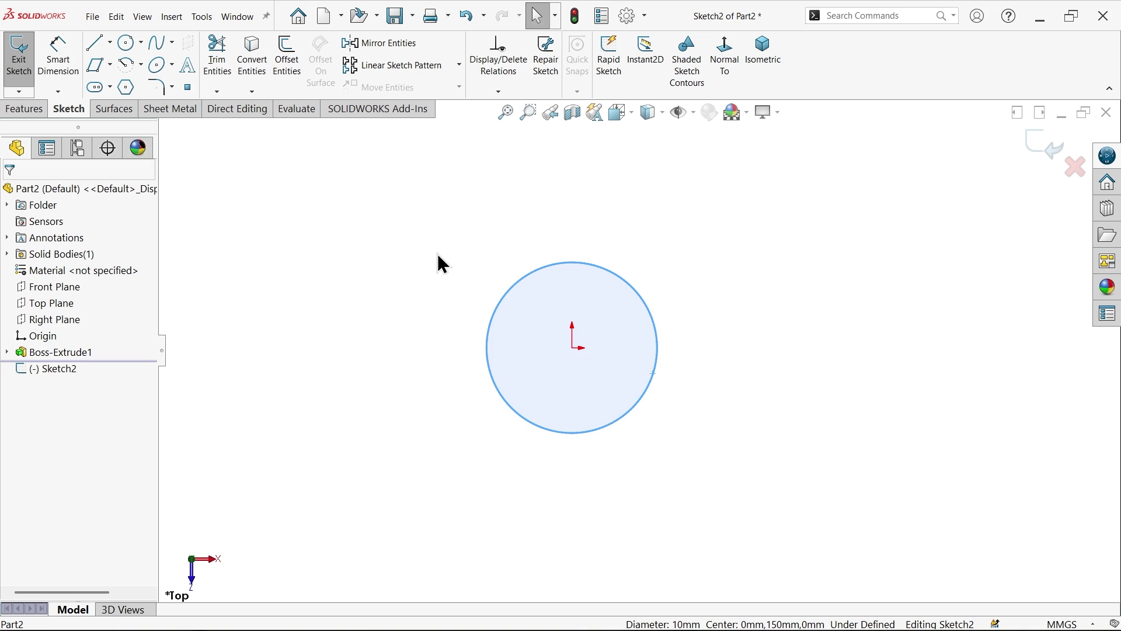
pyautogui.click(254, 58)
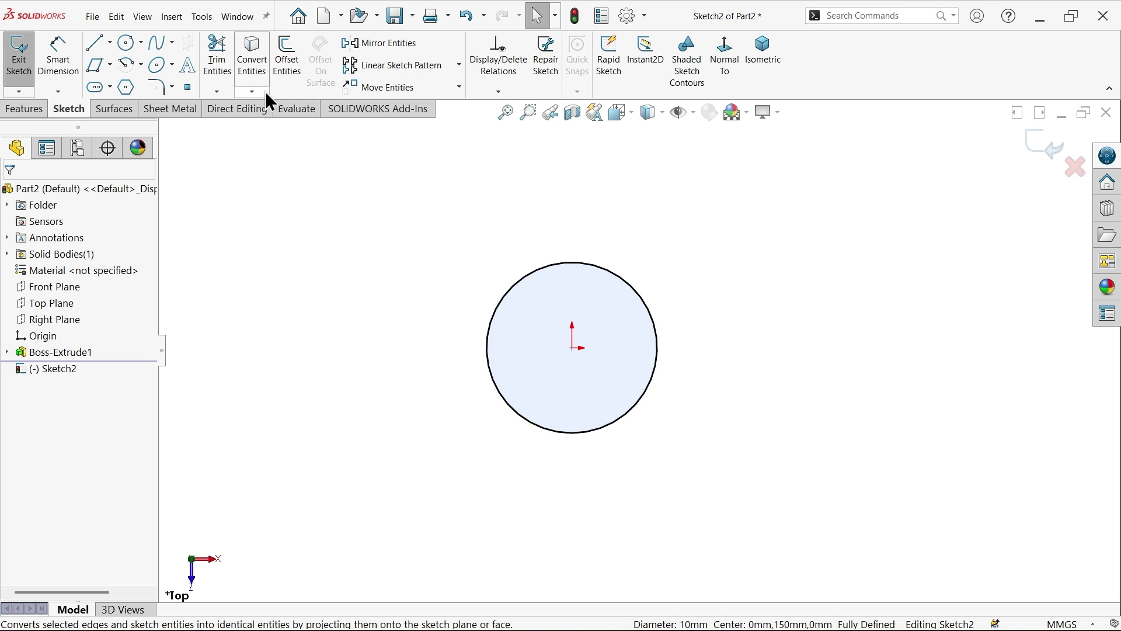
pyautogui.click(288, 61)
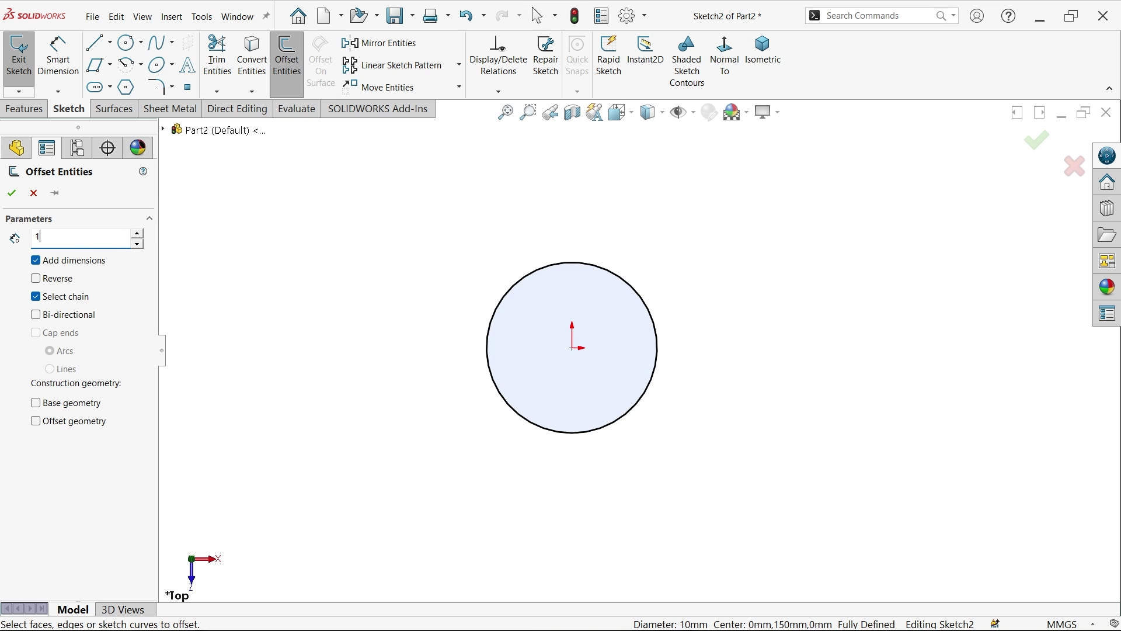
pyautogui.write('1')
pyautogui.click(494, 320)
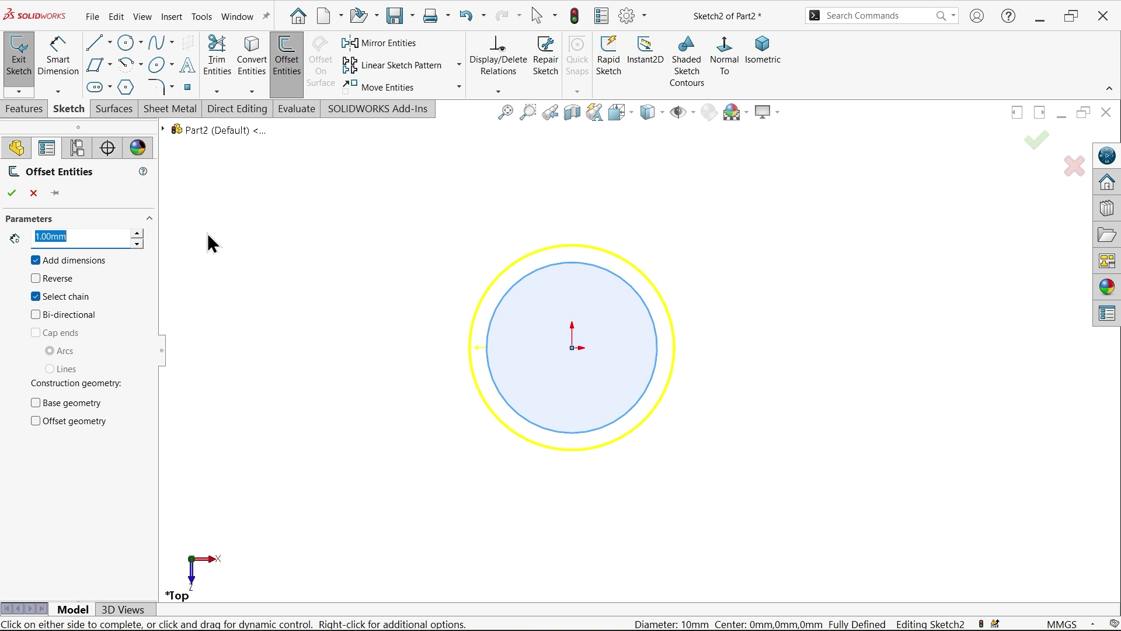
pyautogui.click(12, 194)
# Step: Draw a vertical line to the origin, a horizontal line to the right, and a crossing vertical line at its end
pyautogui.click(103, 46)
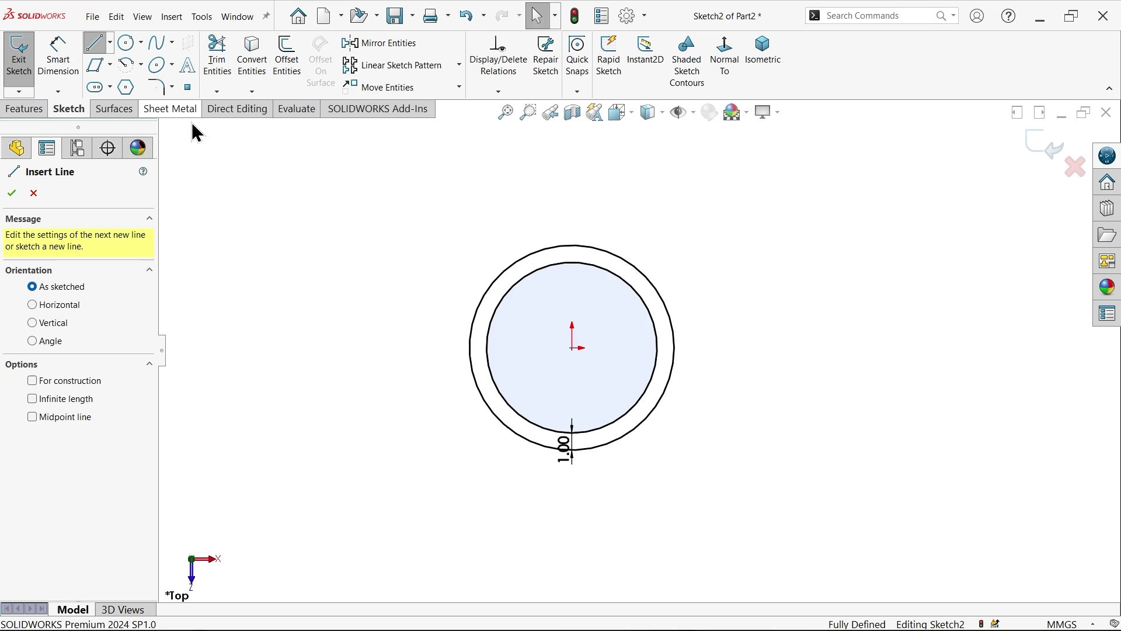
pyautogui.scroll(3, 660, 326)
pyautogui.scroll(-2, 733, 394)
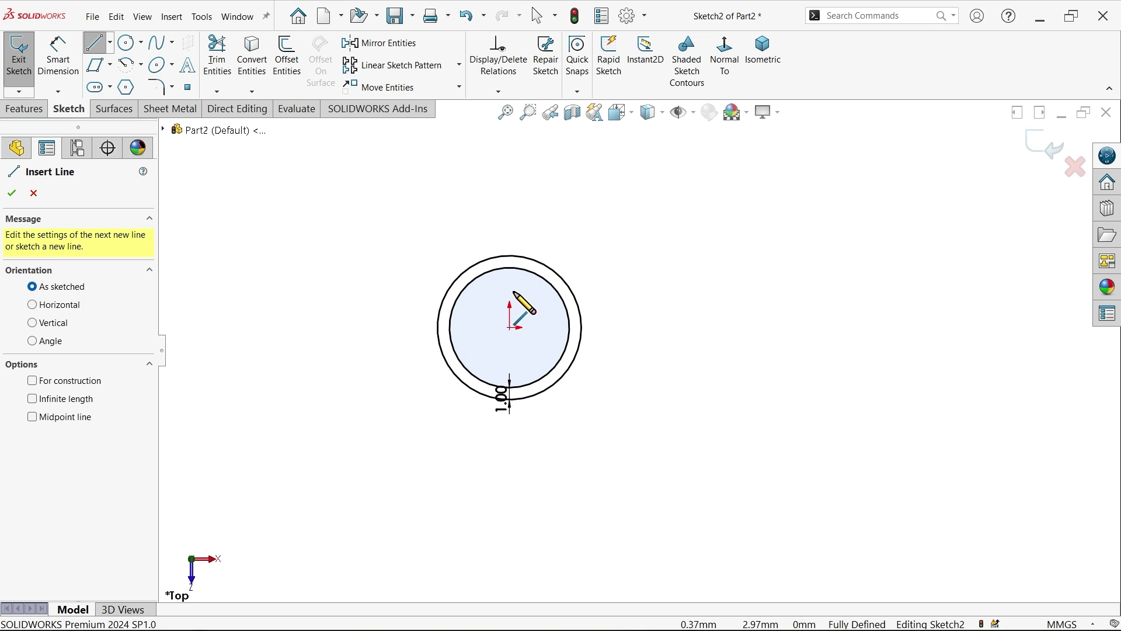
pyautogui.click(510, 435)
pyautogui.click(510, 327)
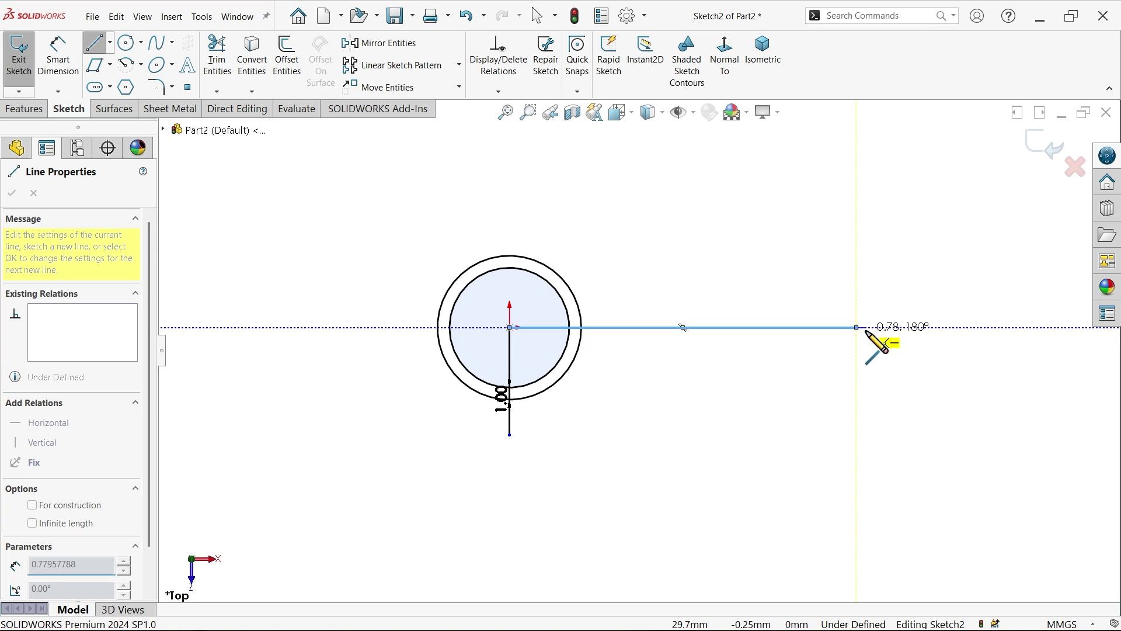
pyautogui.click(859, 327)
pyautogui.press('Escape')
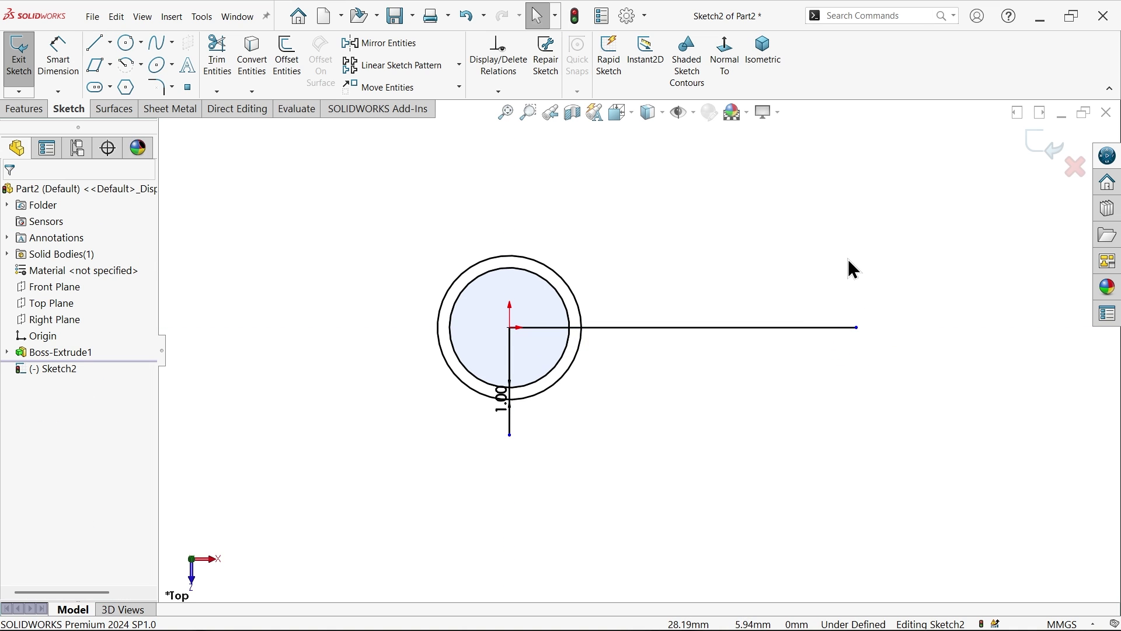
pyautogui.press('l')
pyautogui.scroll(-1, 881, 353)
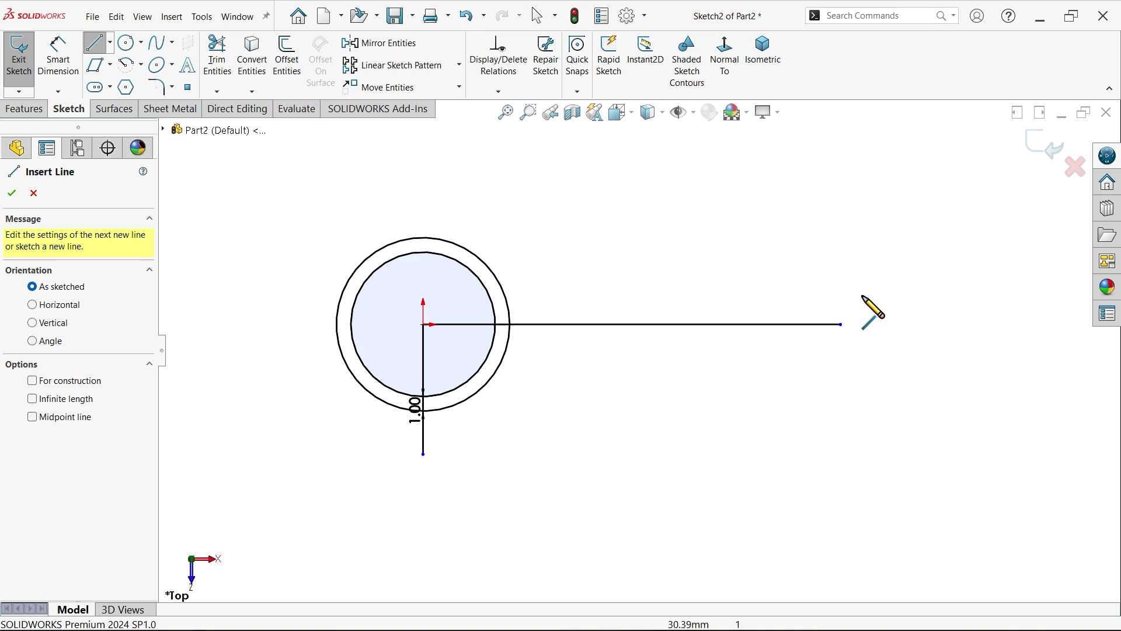
pyautogui.click(840, 200)
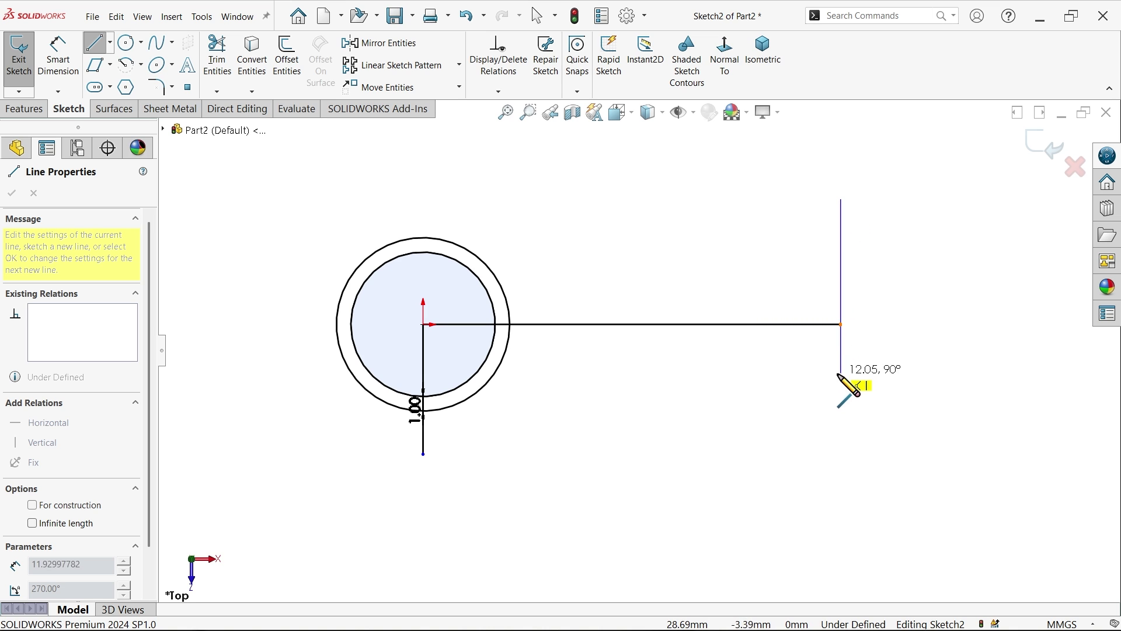
pyautogui.click(841, 463)
pyautogui.press('Escape')
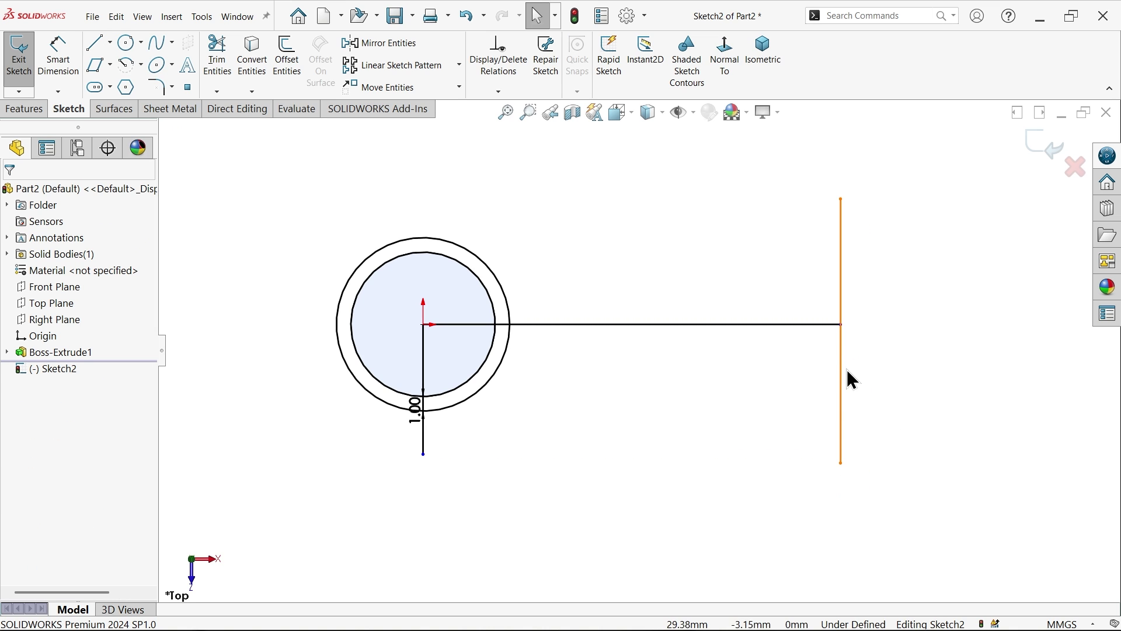
# Step: Centre the vertical line on the horizontal line's end and make both centre lines construction geometry
pyautogui.click(842, 325)
pyautogui.keyDown('ctrl'); pyautogui.click(841, 367); pyautogui.keyUp('ctrl')
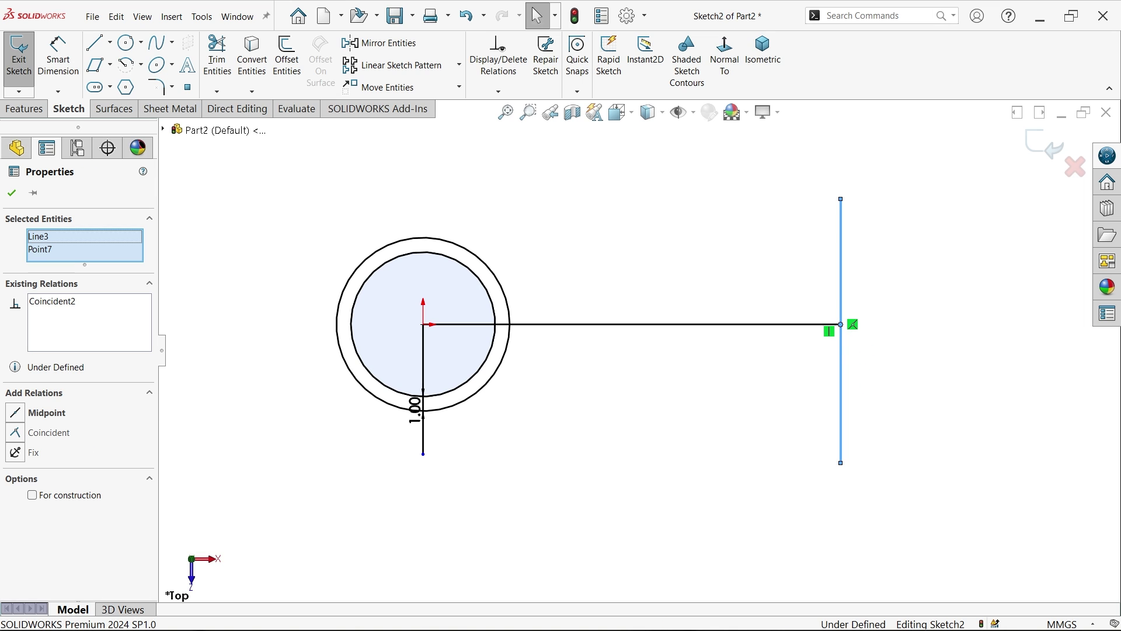
pyautogui.click(876, 301)
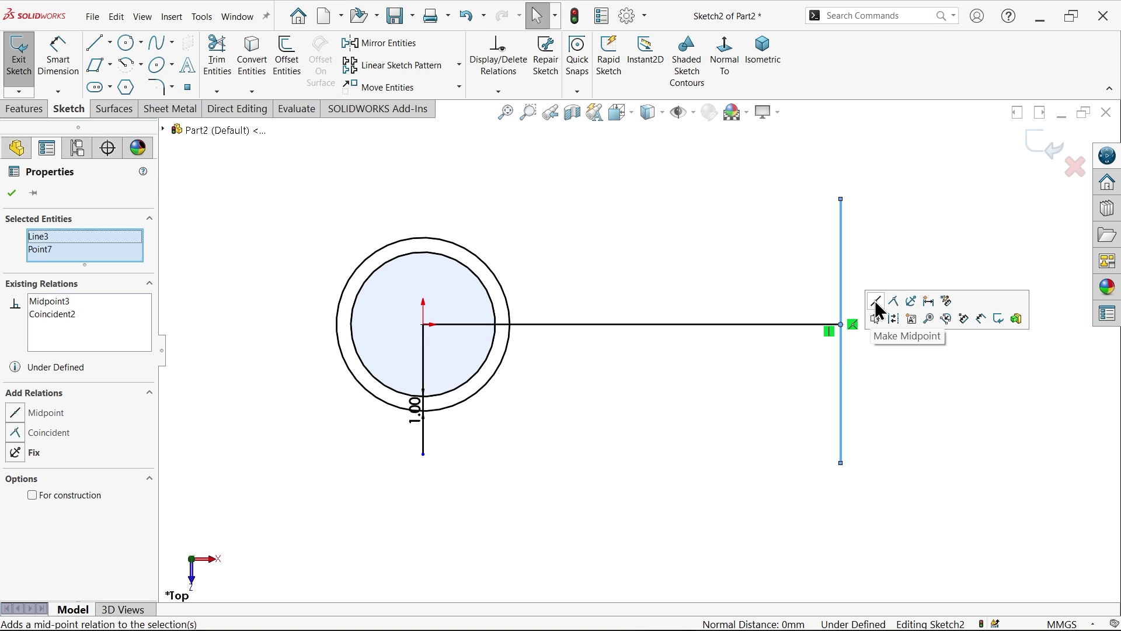
pyautogui.click(809, 325)
pyautogui.keyDown('ctrl'); pyautogui.click(424, 374); pyautogui.keyUp('ctrl')
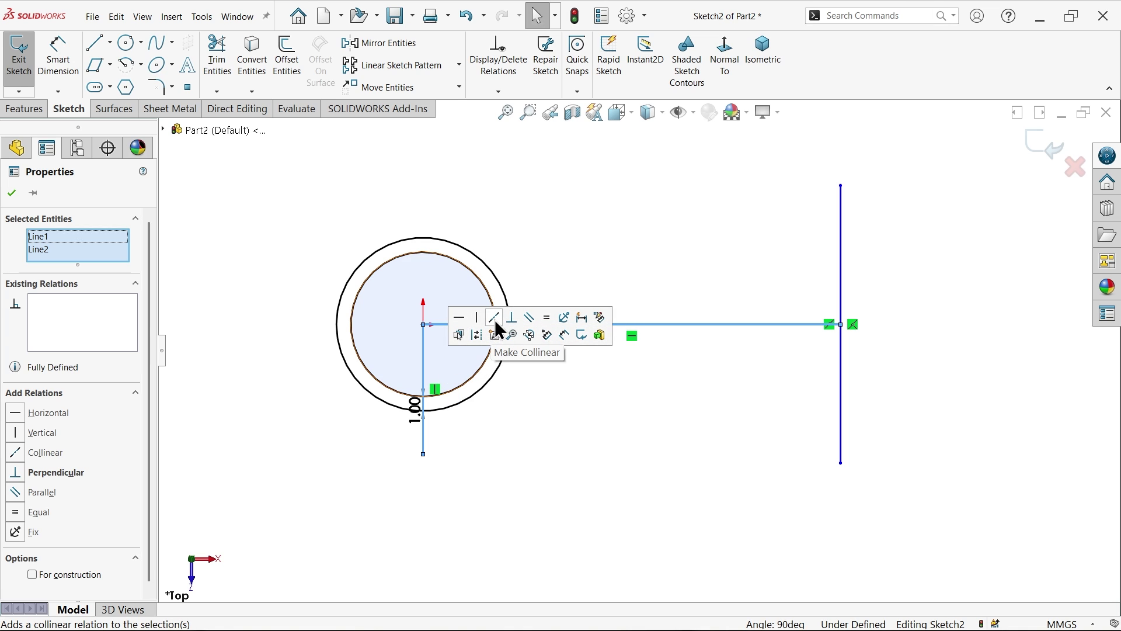
pyautogui.click(475, 335)
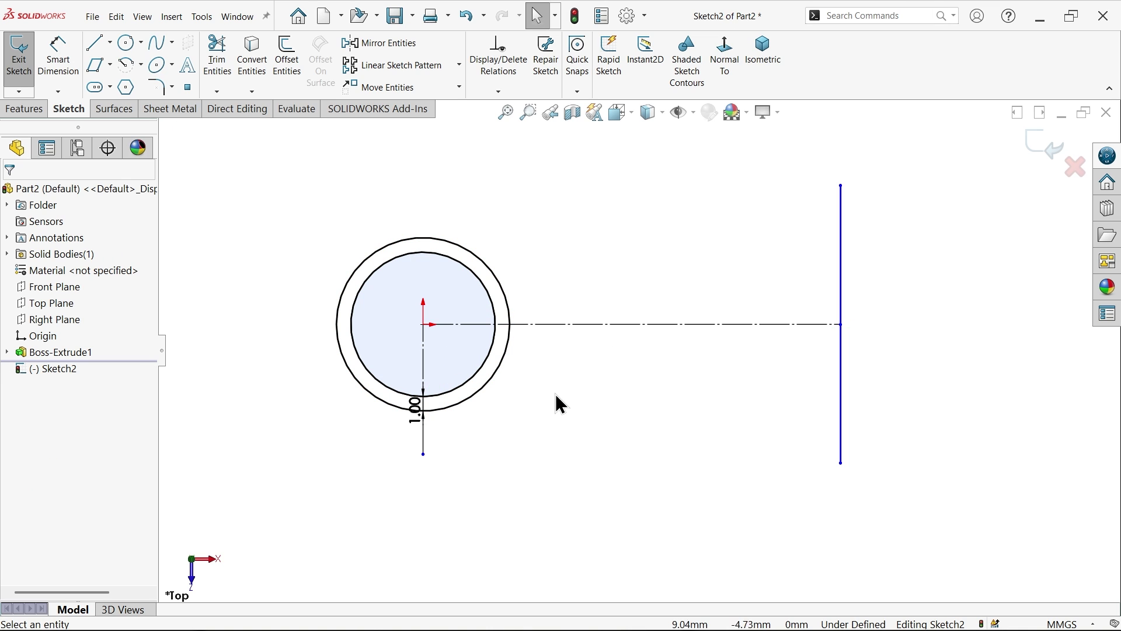
# Step: Draw a line from the vertical line's top tangent to the outer circle and mirror it about the centerline
pyautogui.click(92, 41)
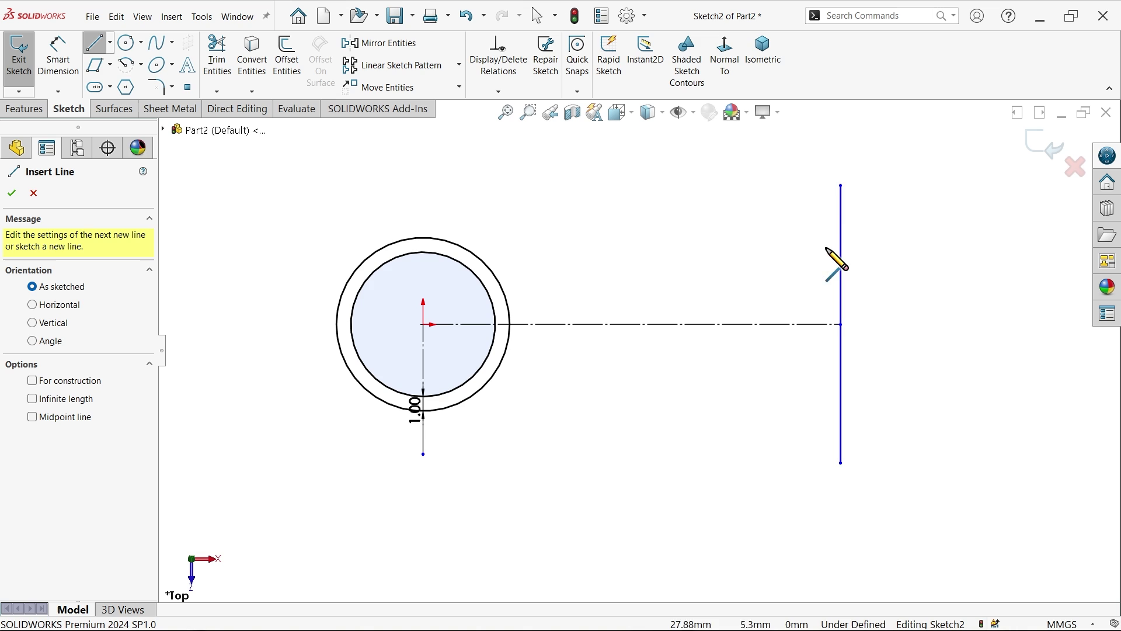
pyautogui.click(841, 186)
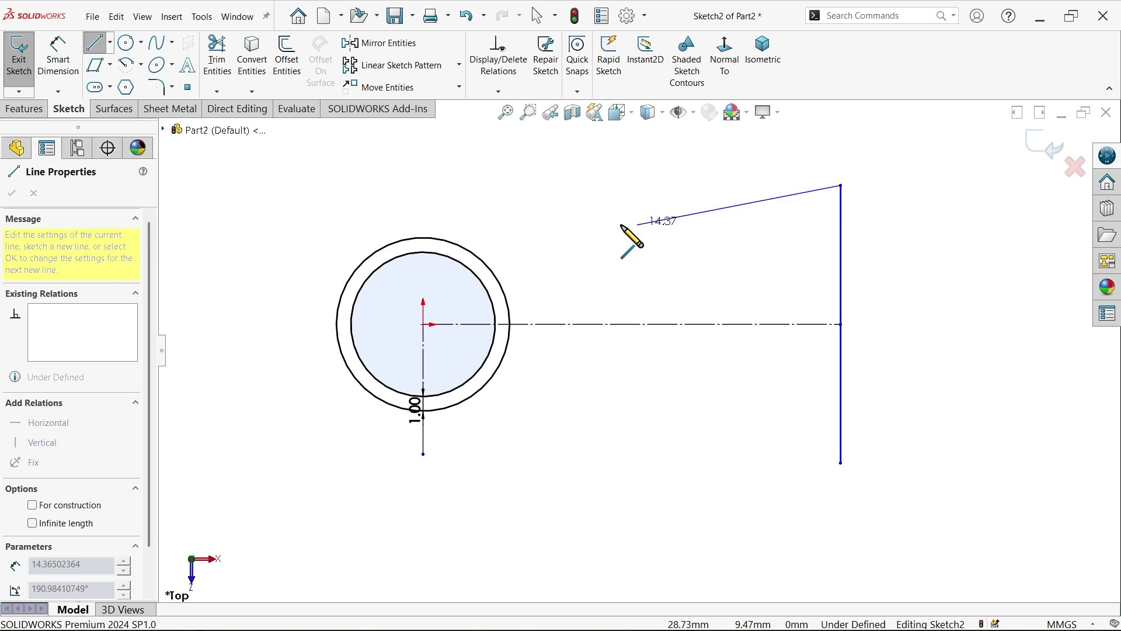
pyautogui.click(415, 238)
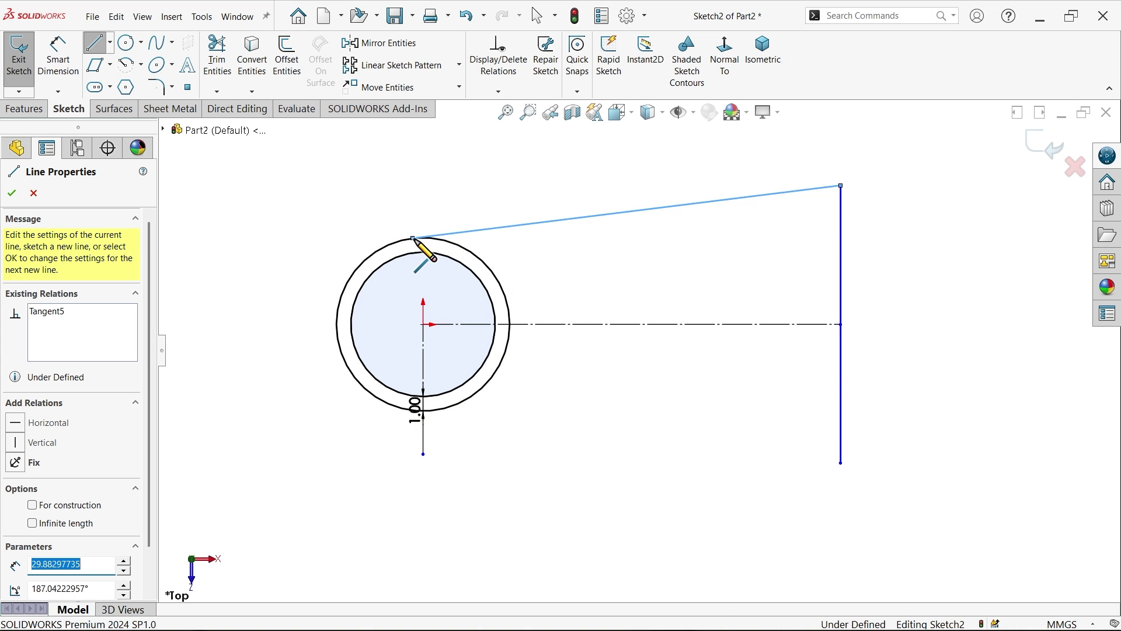
pyautogui.press('Escape')
pyautogui.press('Escape')
pyautogui.moveTo(718, 170); pyautogui.dragTo(606, 369)
pyautogui.click(399, 50)
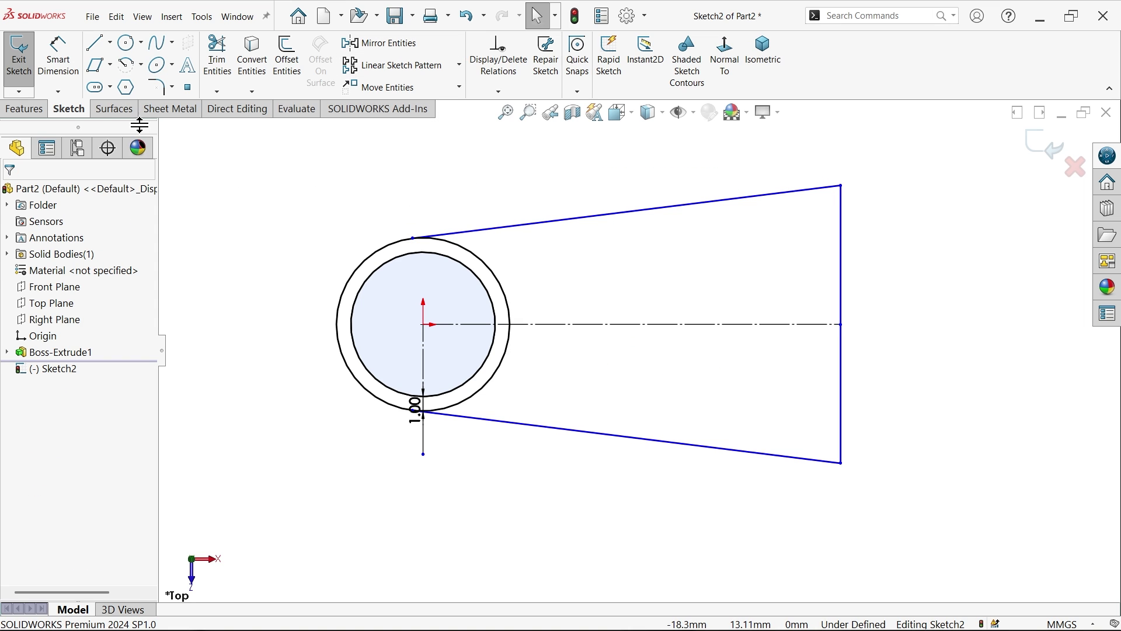
# Step: Dimension the outer end line to 25 mm and the centerline to 50 mm
pyautogui.click(68, 67)
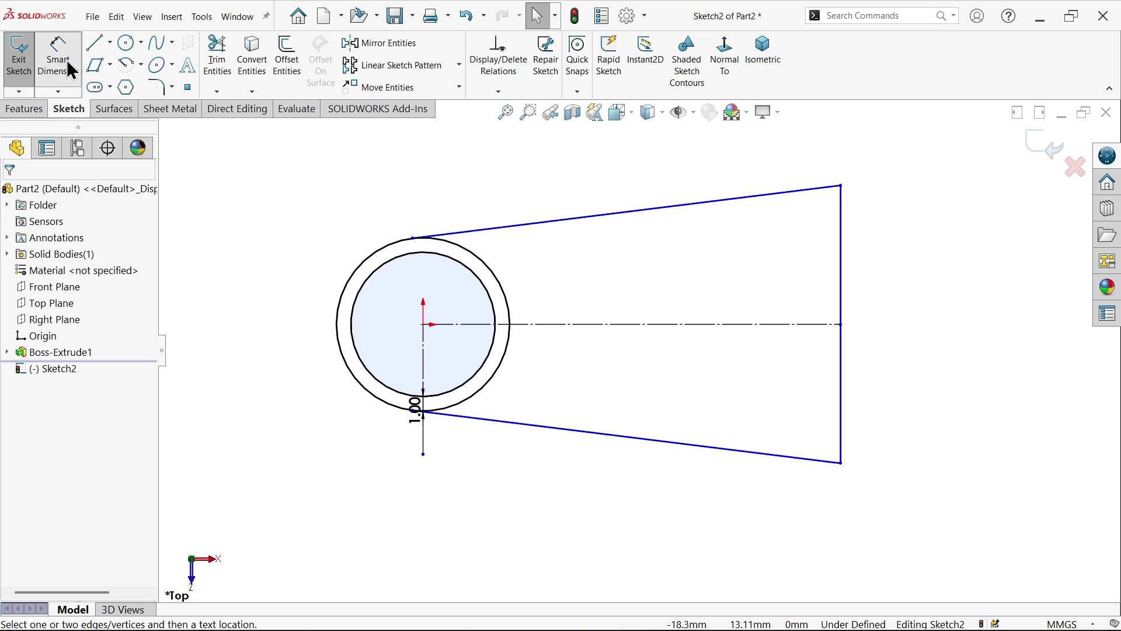
pyautogui.click(845, 354)
pyautogui.click(934, 338)
pyautogui.write('25')
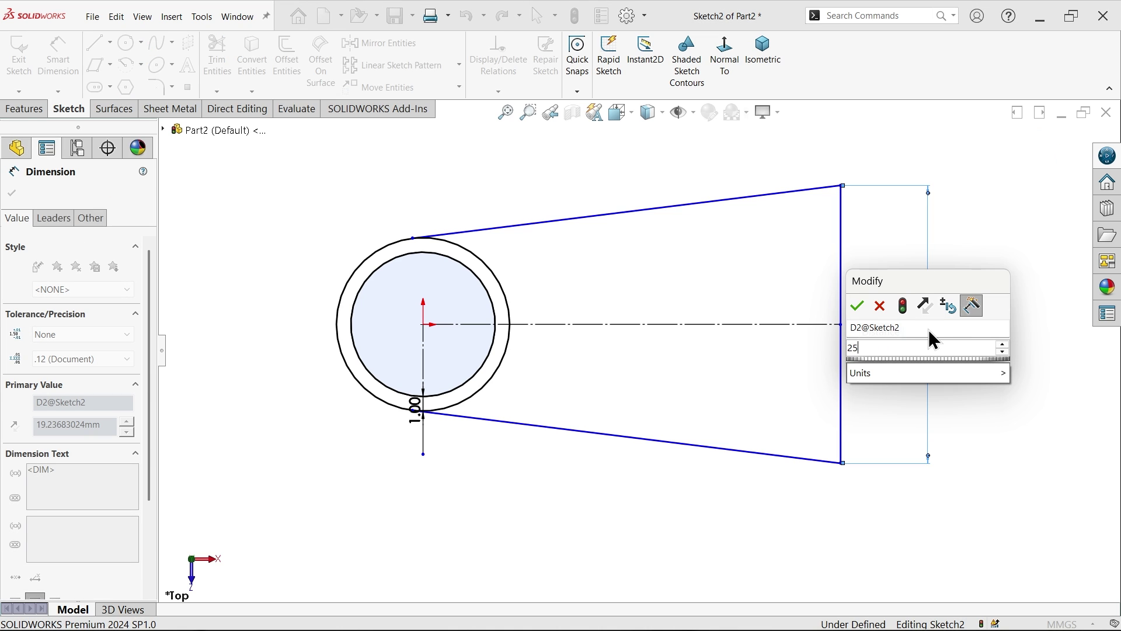
pyautogui.press('Return')
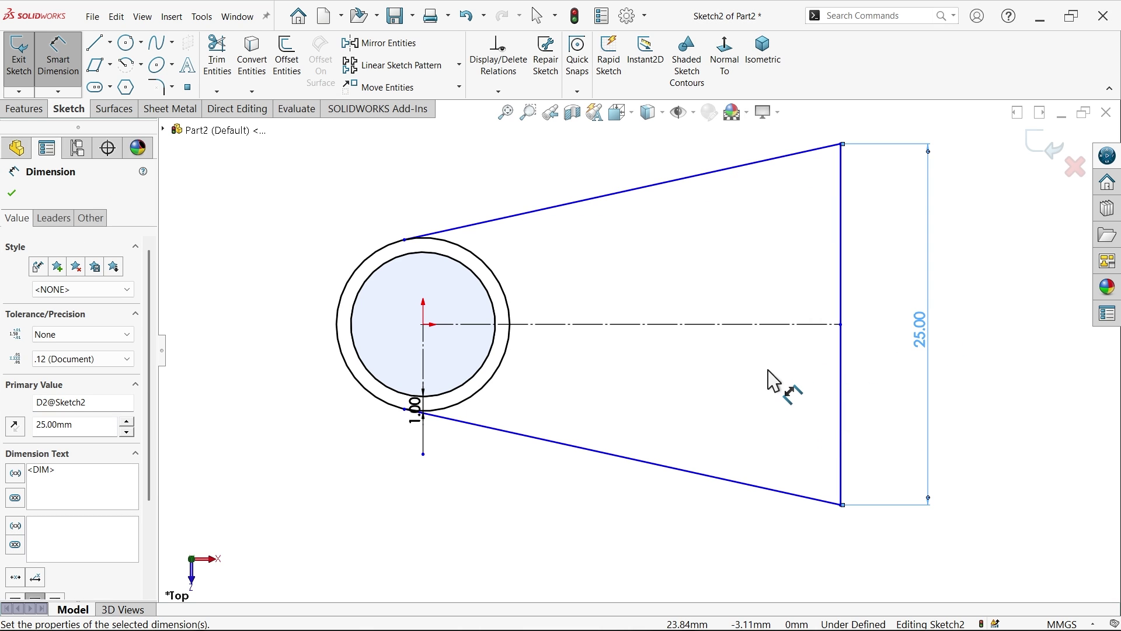
pyautogui.click(672, 333)
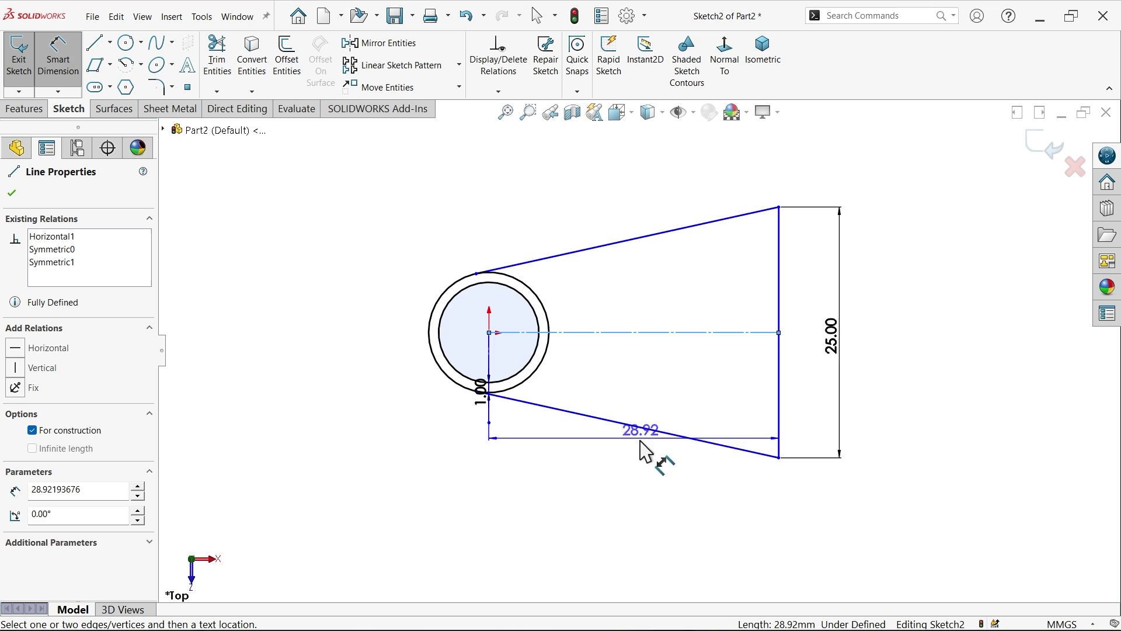
pyautogui.click(636, 456)
pyautogui.write('50')
pyautogui.press('Return')
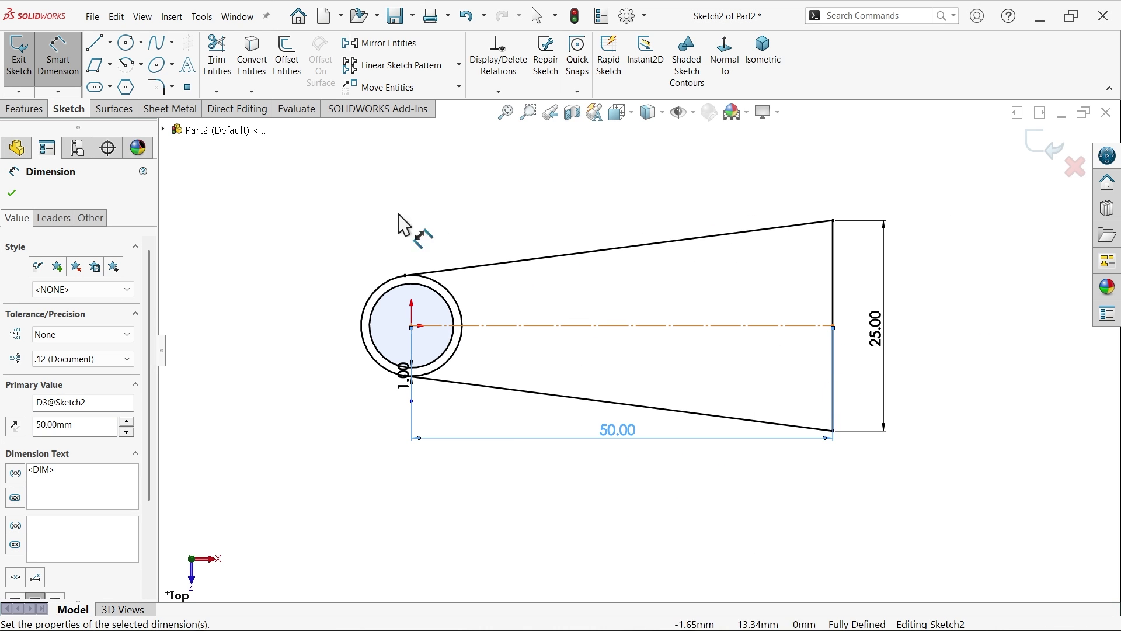
pyautogui.click(157, 87)
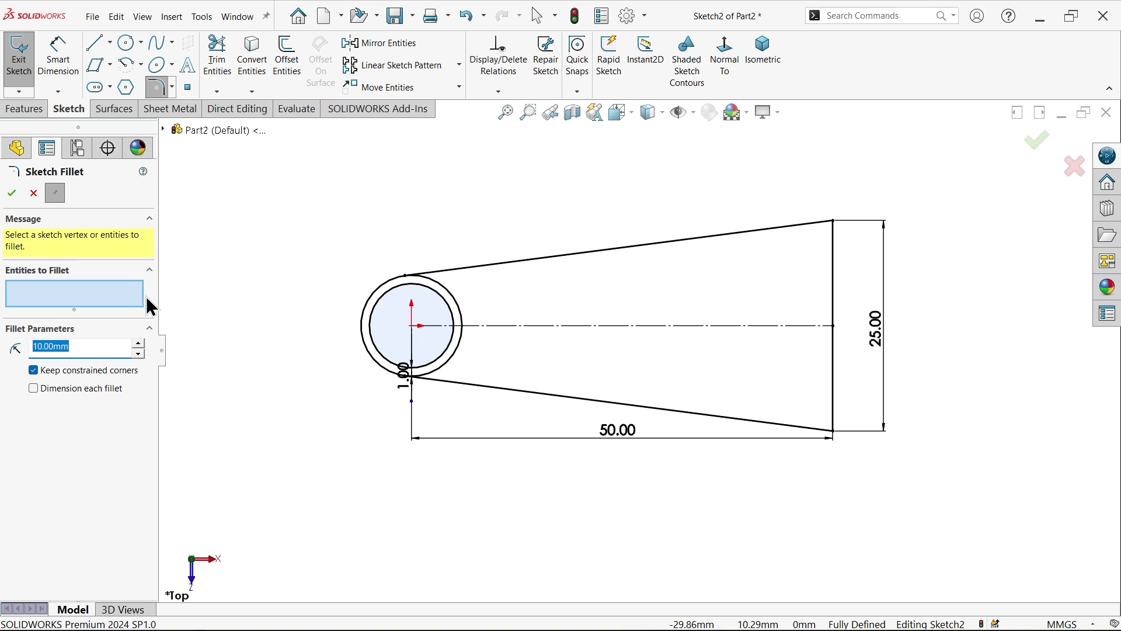
# Step: Fillet the top and bottom outer corners with 5 mm radius, accepting the relation-removal warnings
pyautogui.write('5')
pyautogui.click(841, 236)
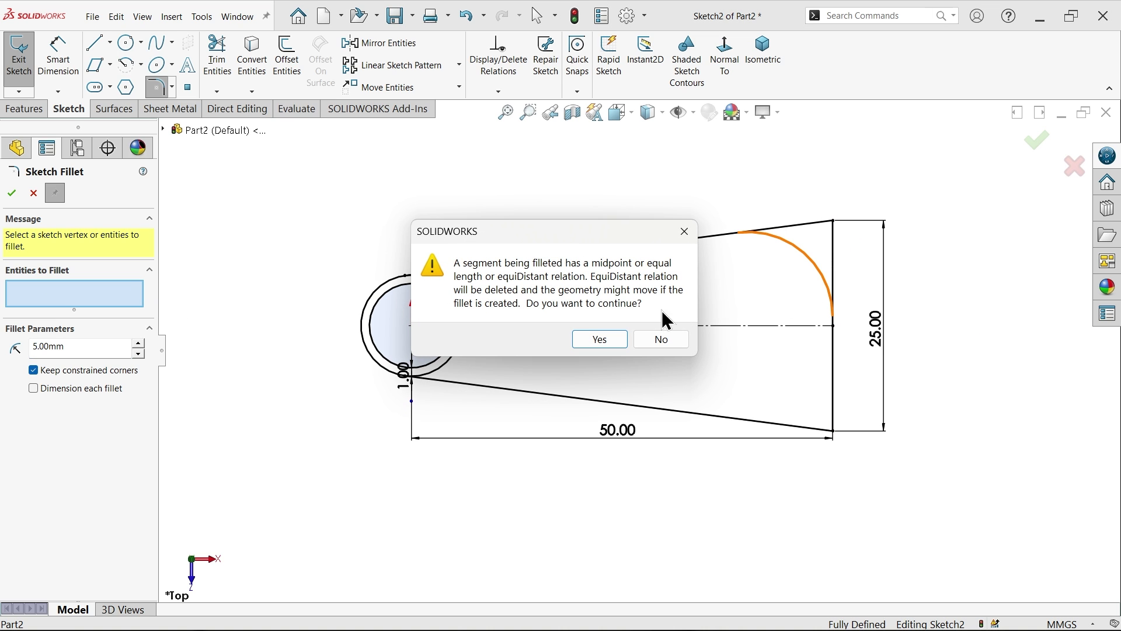
pyautogui.click(601, 341)
pyautogui.click(835, 435)
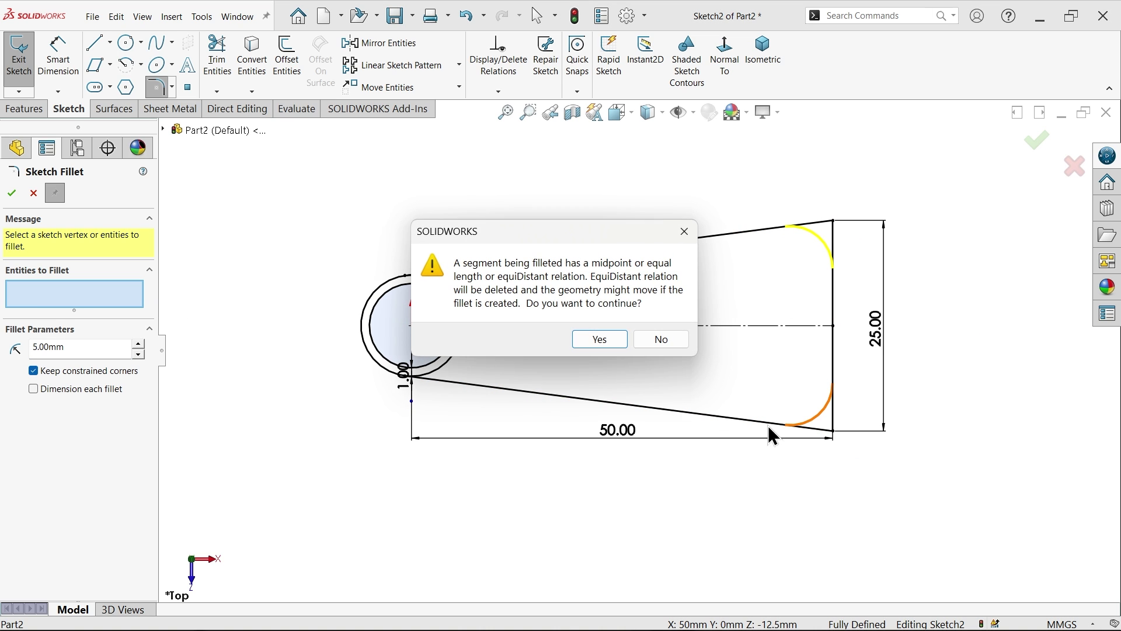
pyautogui.click(582, 349)
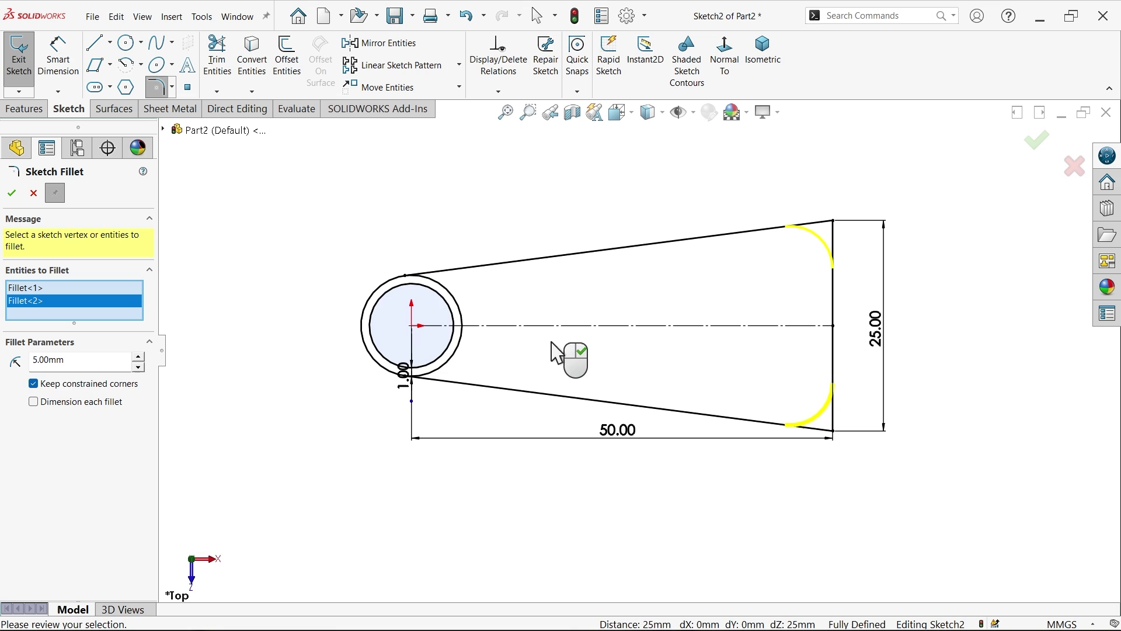
pyautogui.click(16, 196)
# Step: Move the 1.00 offset dimension further left out of the way
pyautogui.click(39, 196)
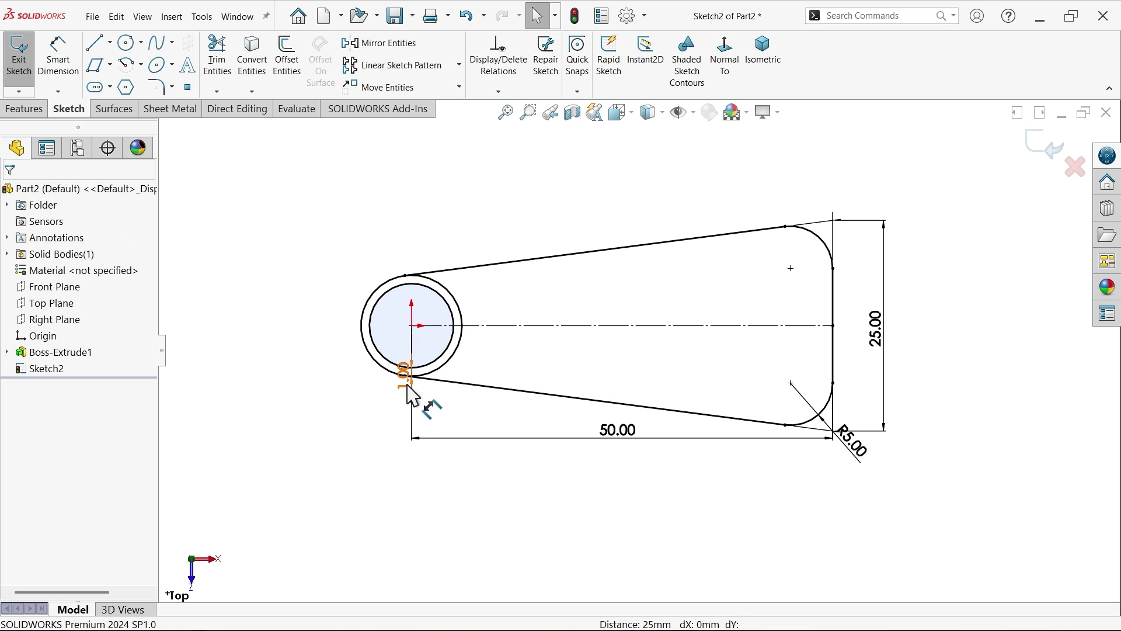
pyautogui.moveTo(418, 394); pyautogui.dragTo(328, 408)
pyautogui.scroll(-1, 536, 363)
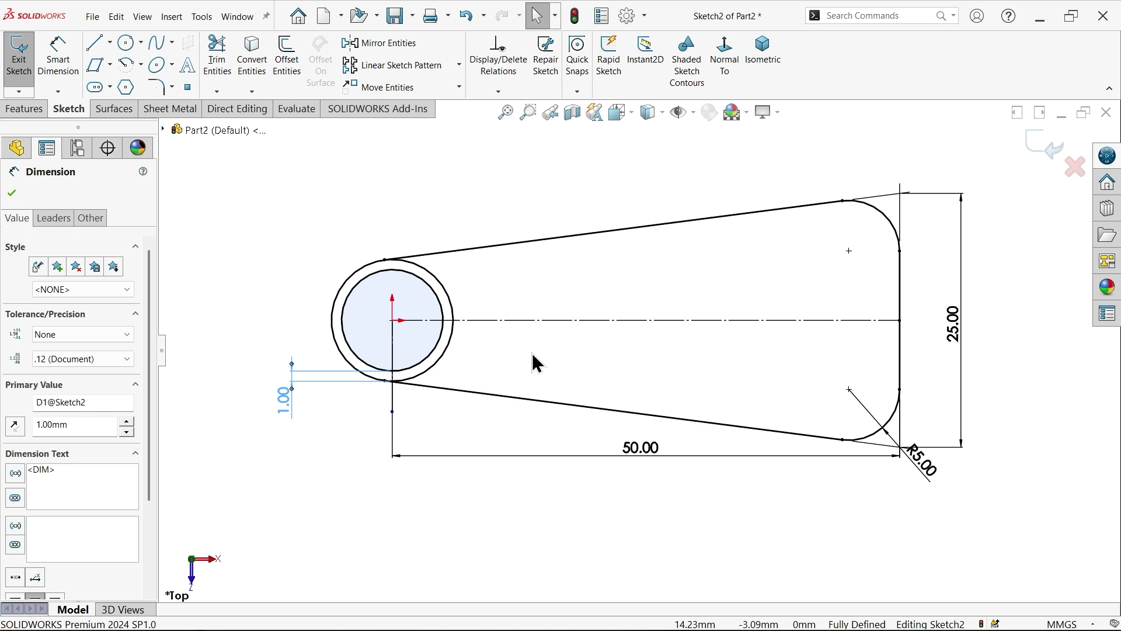
# Step: Inspect the relations on the centerline and the outer end line
pyautogui.click(589, 321)
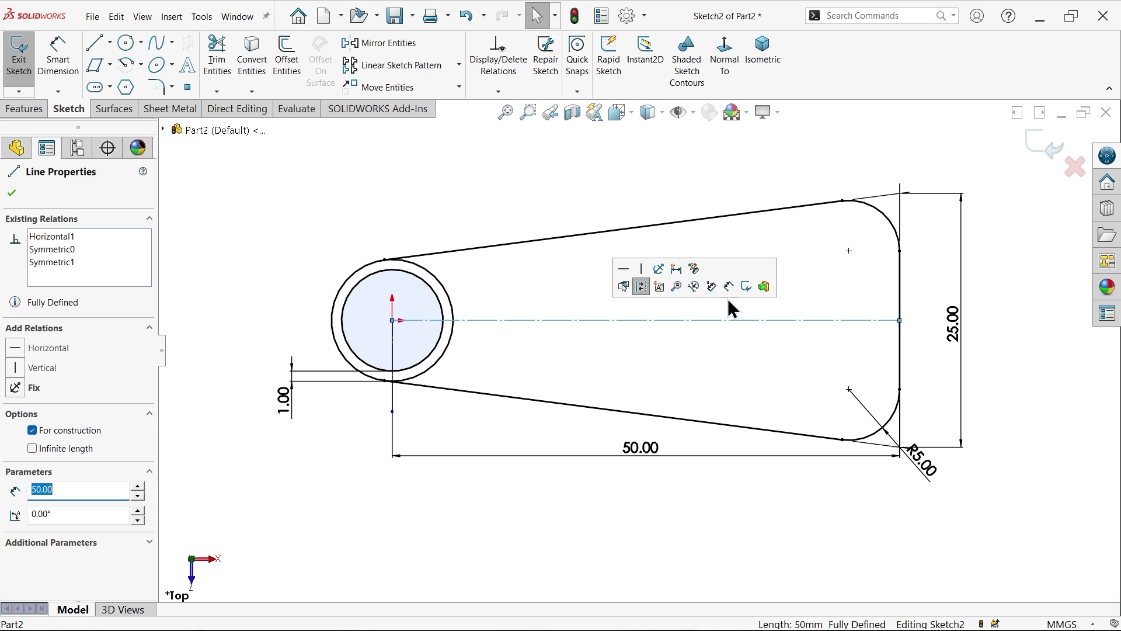
pyautogui.click(745, 343)
pyautogui.click(901, 348)
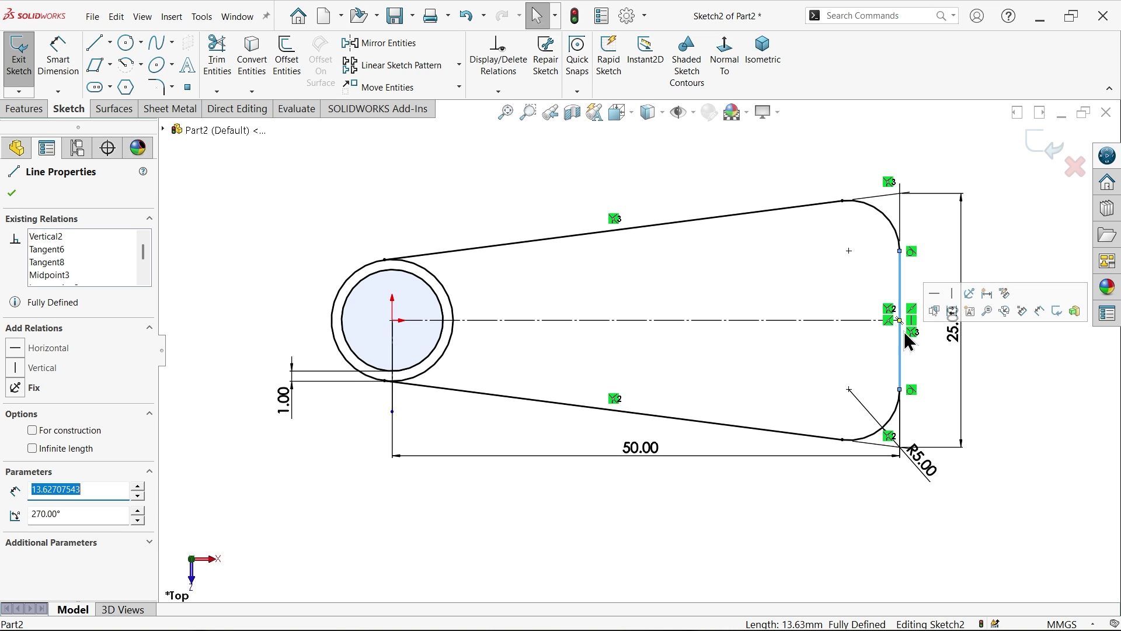
pyautogui.click(913, 322)
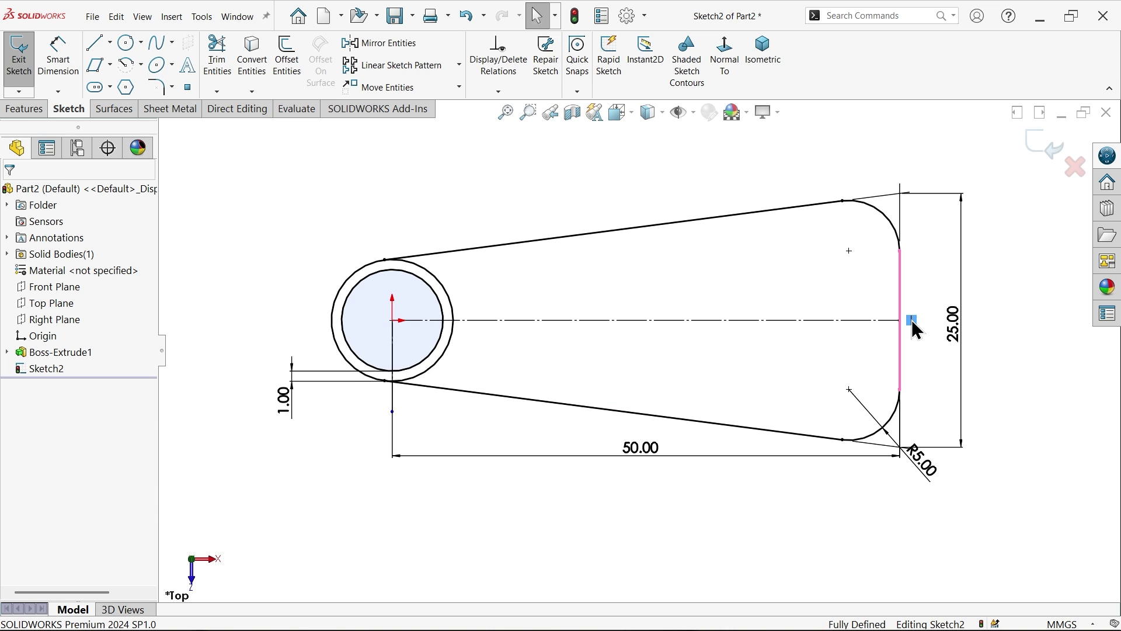
pyautogui.click(808, 320)
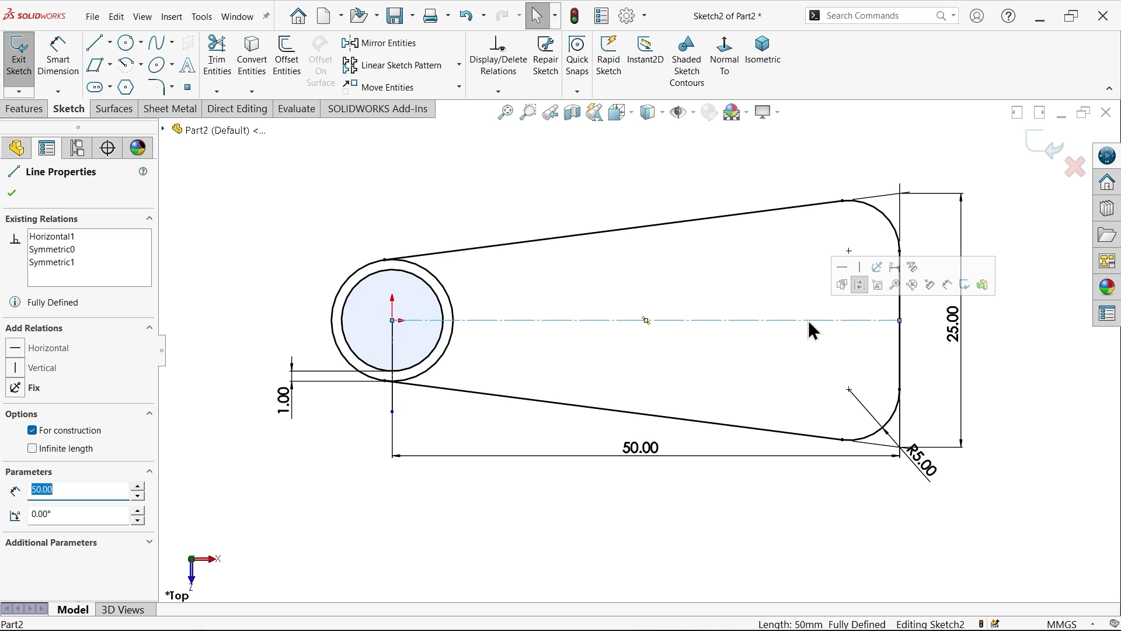
pyautogui.press('Escape')
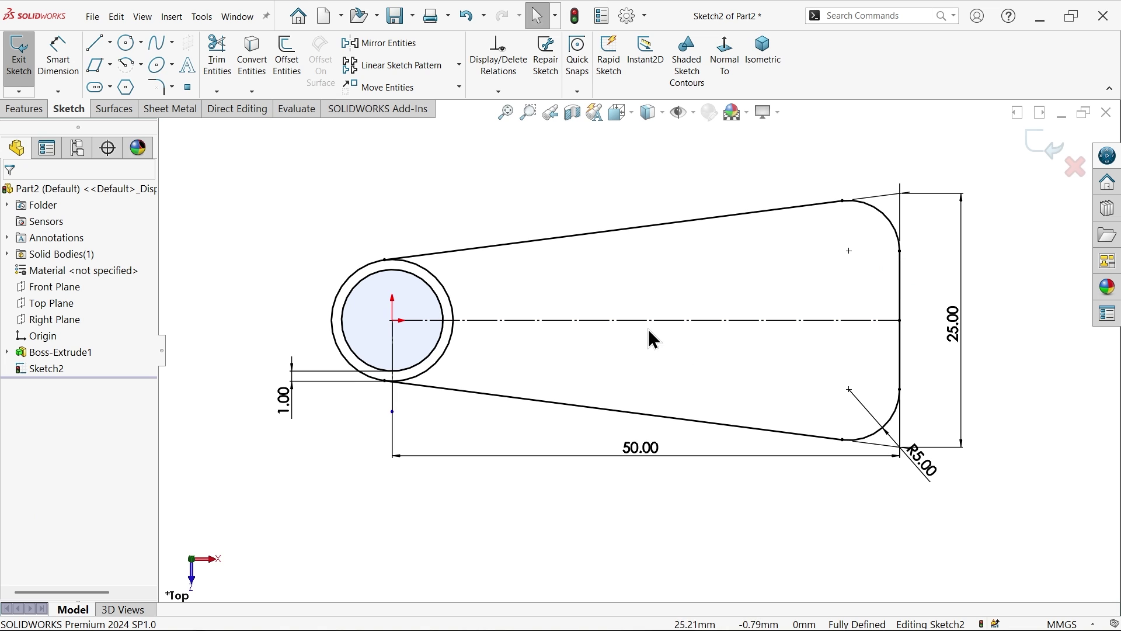
pyautogui.click(642, 321)
pyautogui.press('Escape')
# Step: Turn on View Sketch Relations and delete the centerline's Horizontal relation
pyautogui.click(692, 113)
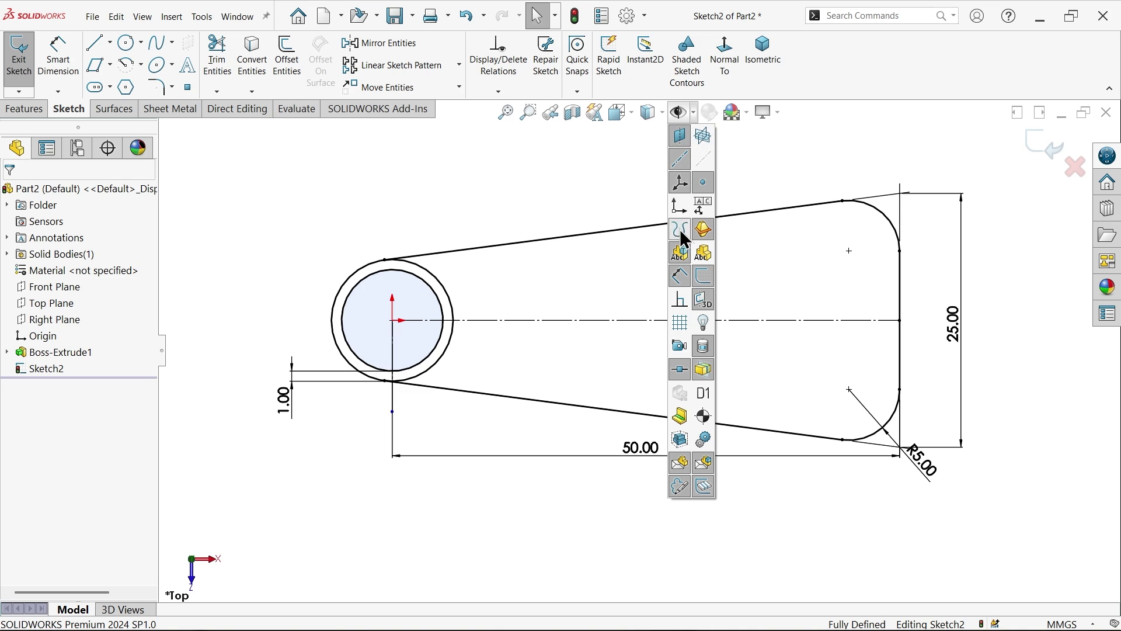
pyautogui.click(681, 300)
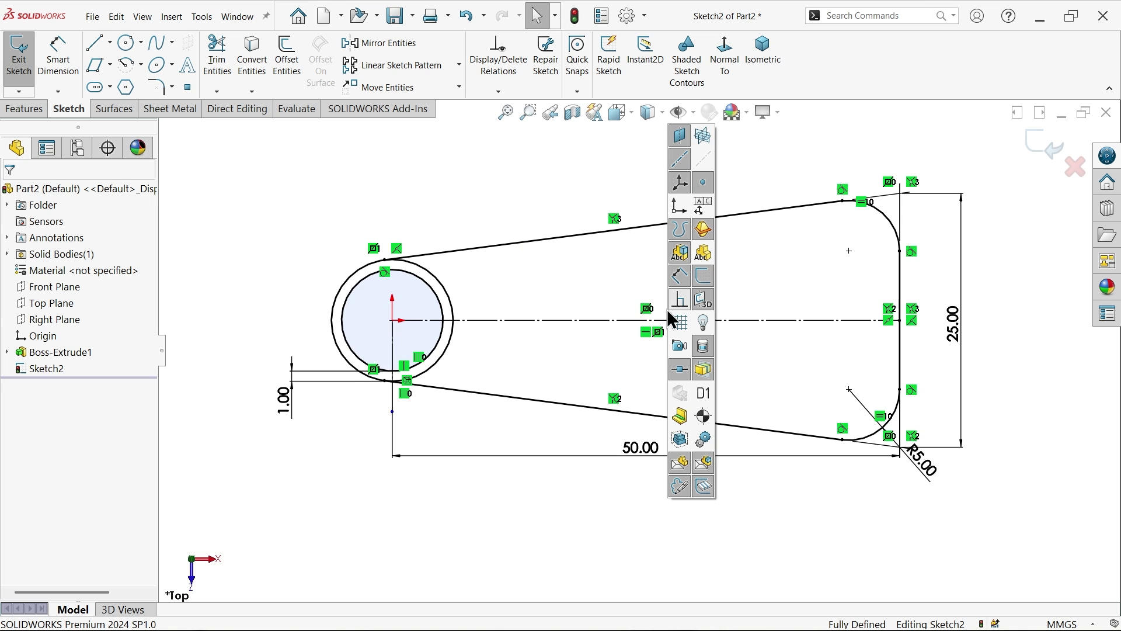
pyautogui.click(646, 333)
pyautogui.press('Delete')
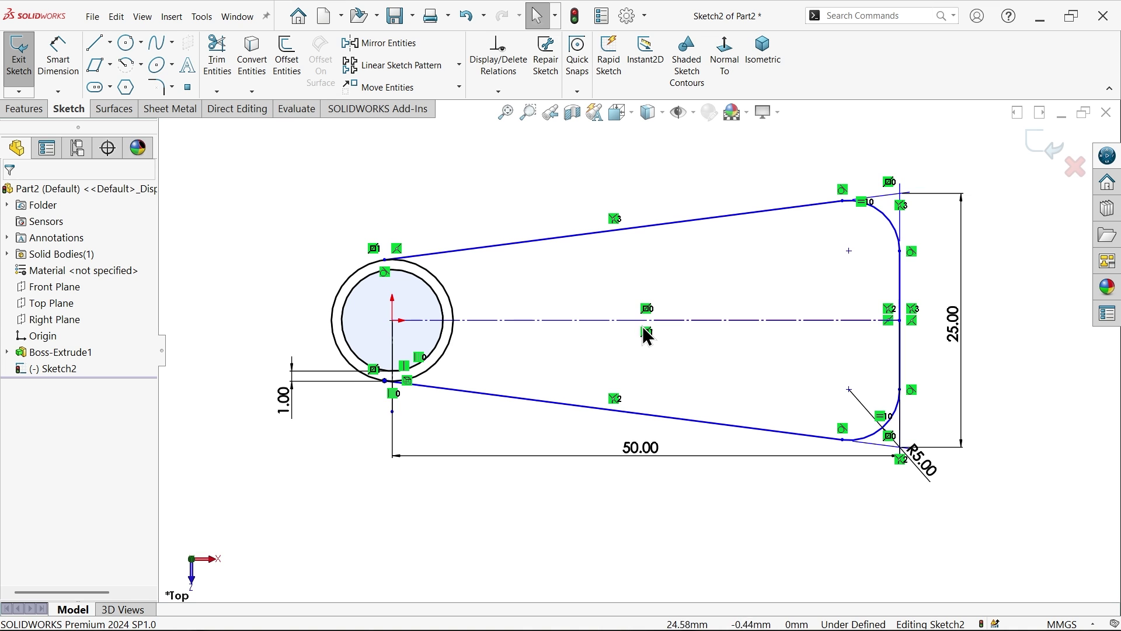
# Step: Drag the centerline's end to rotate the outline, then dimension it 90° to the short vertical line
pyautogui.moveTo(901, 321)
pyautogui.mouseDown()
pyautogui.moveTo(901, 309)
pyautogui.moveTo(901, 344)
pyautogui.moveTo(898, 275)
pyautogui.mouseUp()
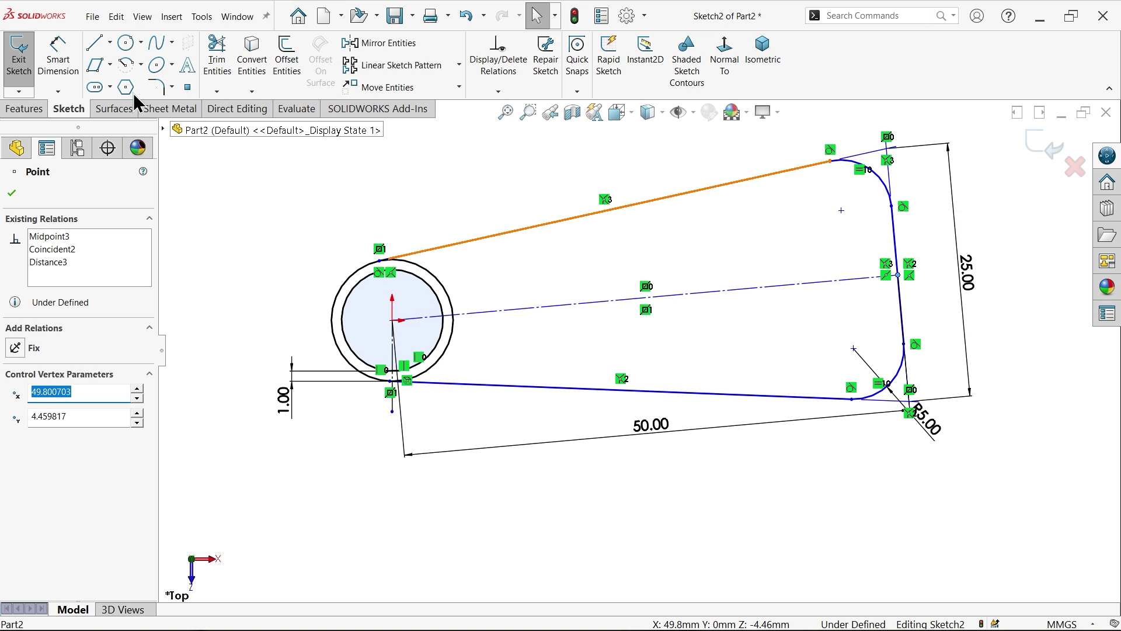
pyautogui.click(58, 61)
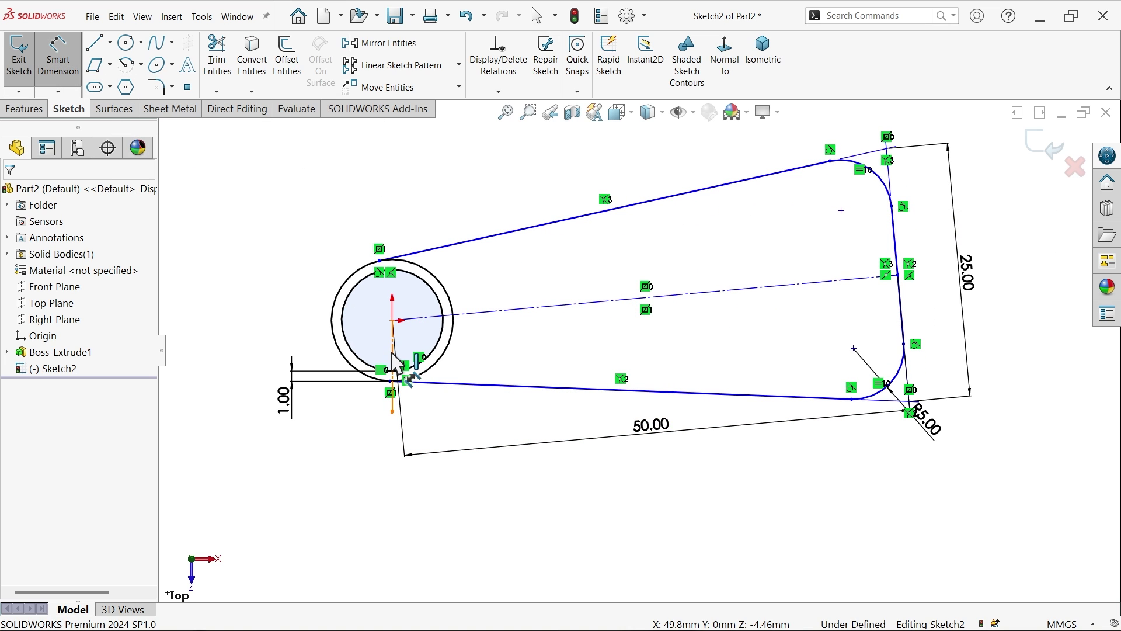
pyautogui.click(394, 361)
pyautogui.click(495, 312)
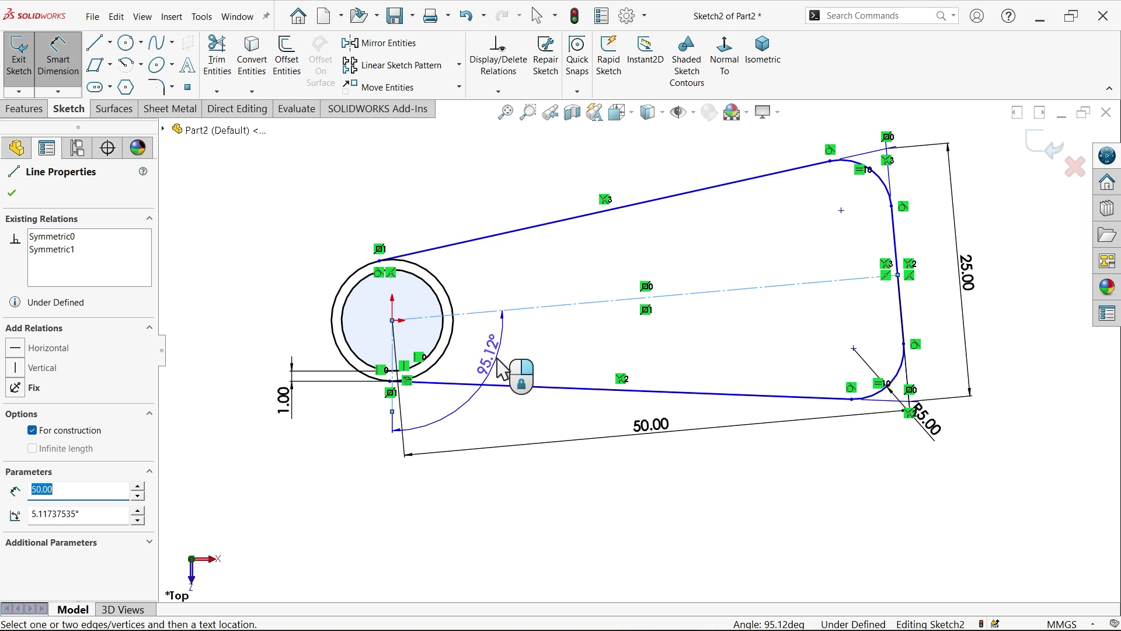
pyautogui.click(498, 367)
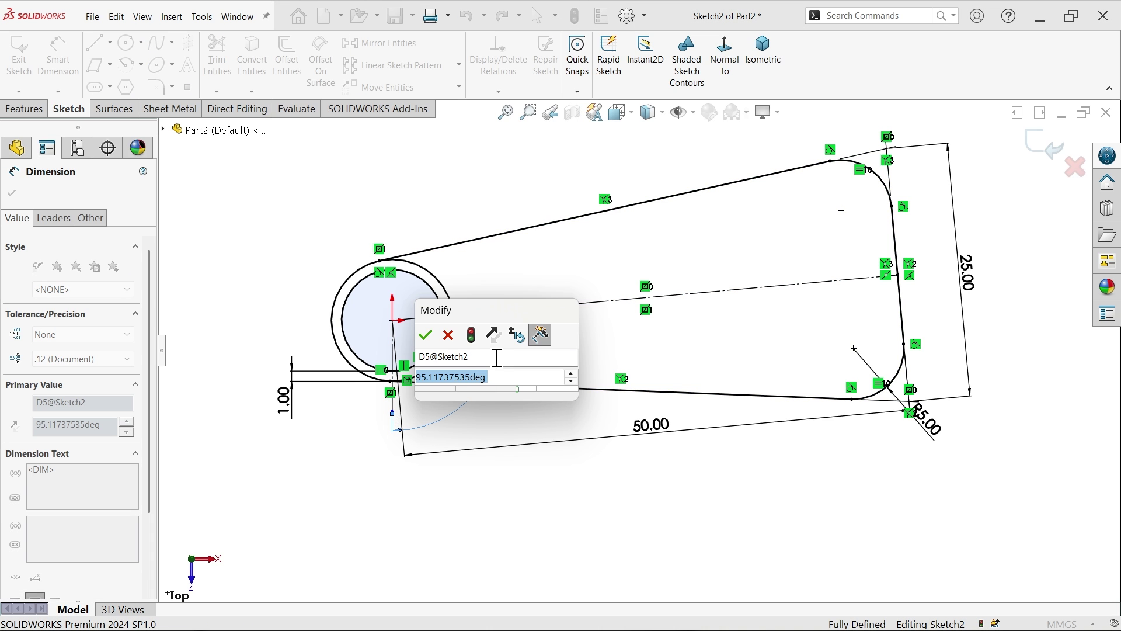
pyautogui.write('90')
pyautogui.press('Return')
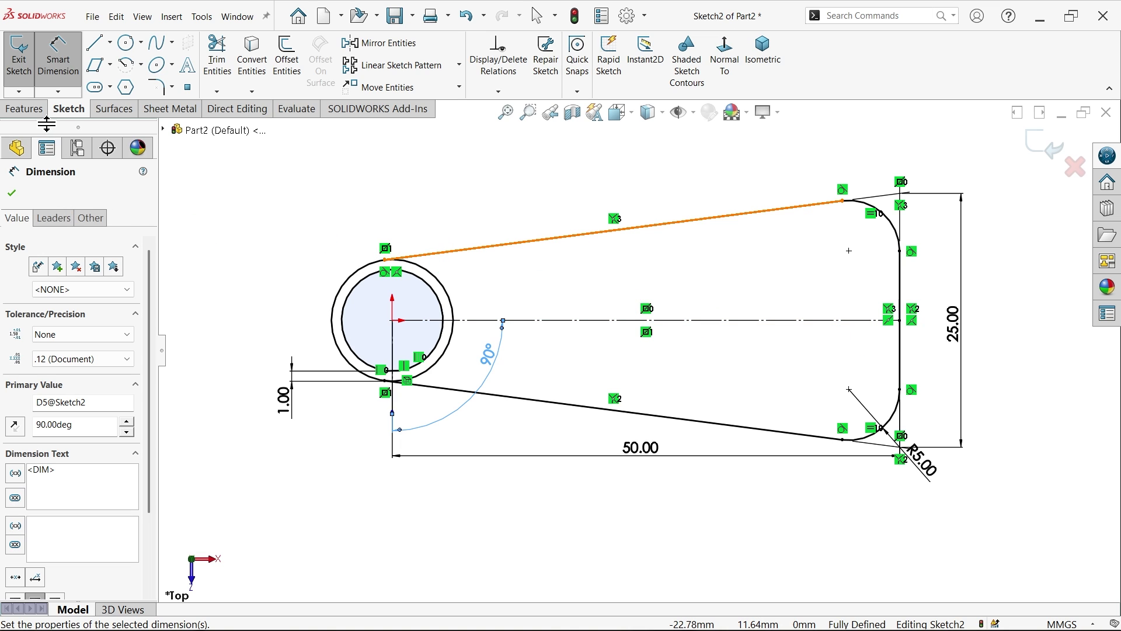
pyautogui.click(25, 109)
pyautogui.click(27, 57)
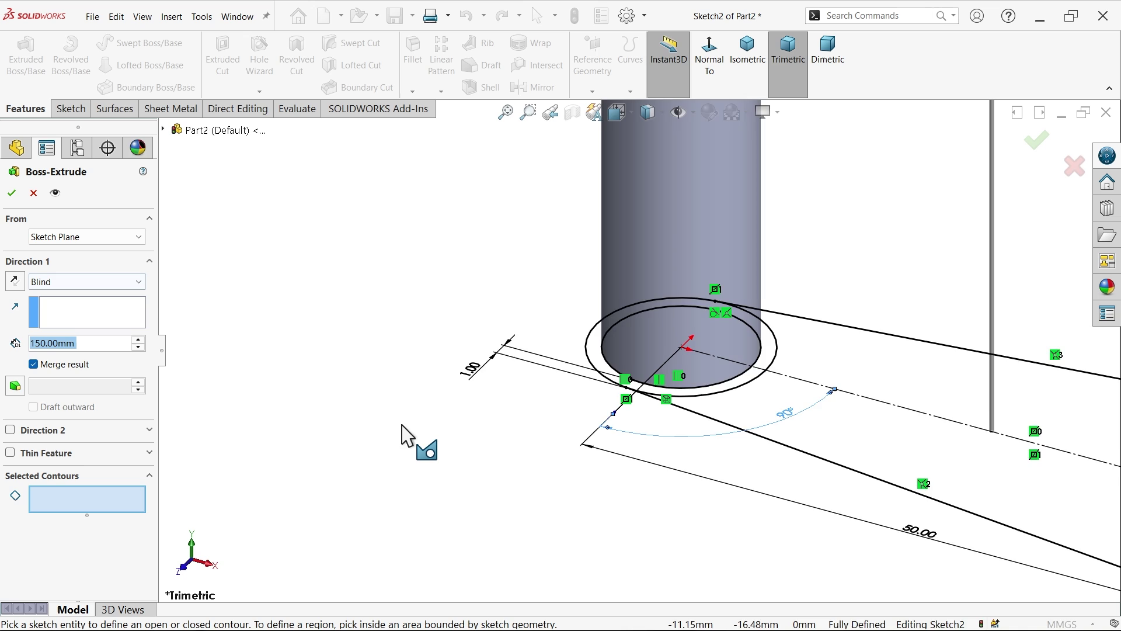
pyautogui.scroll(-2, 778, 409)
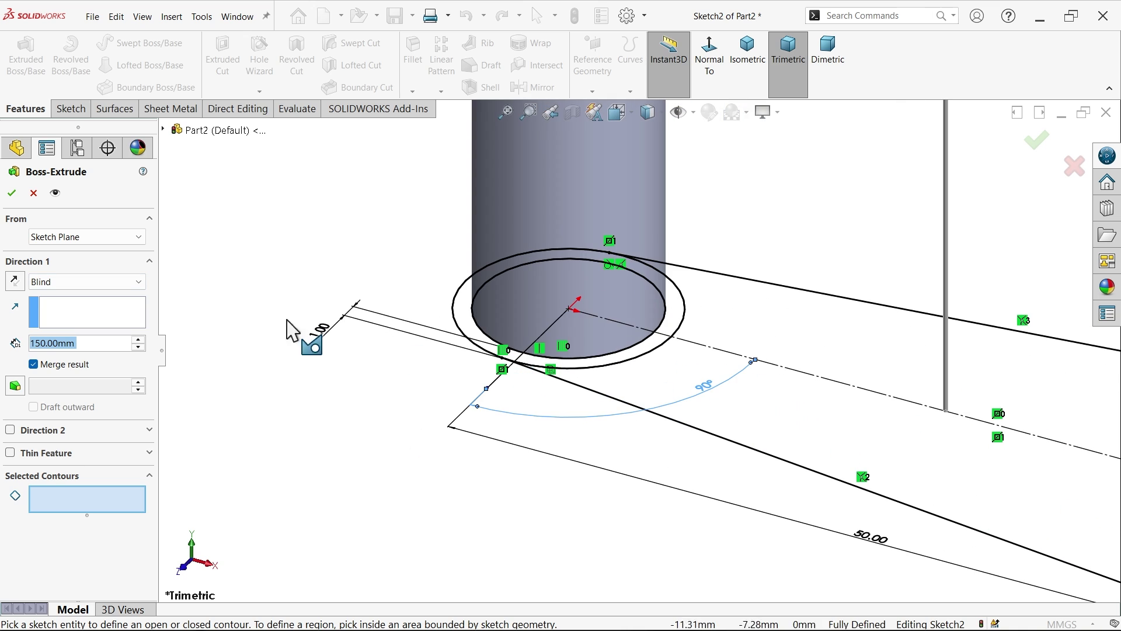
pyautogui.click(33, 193)
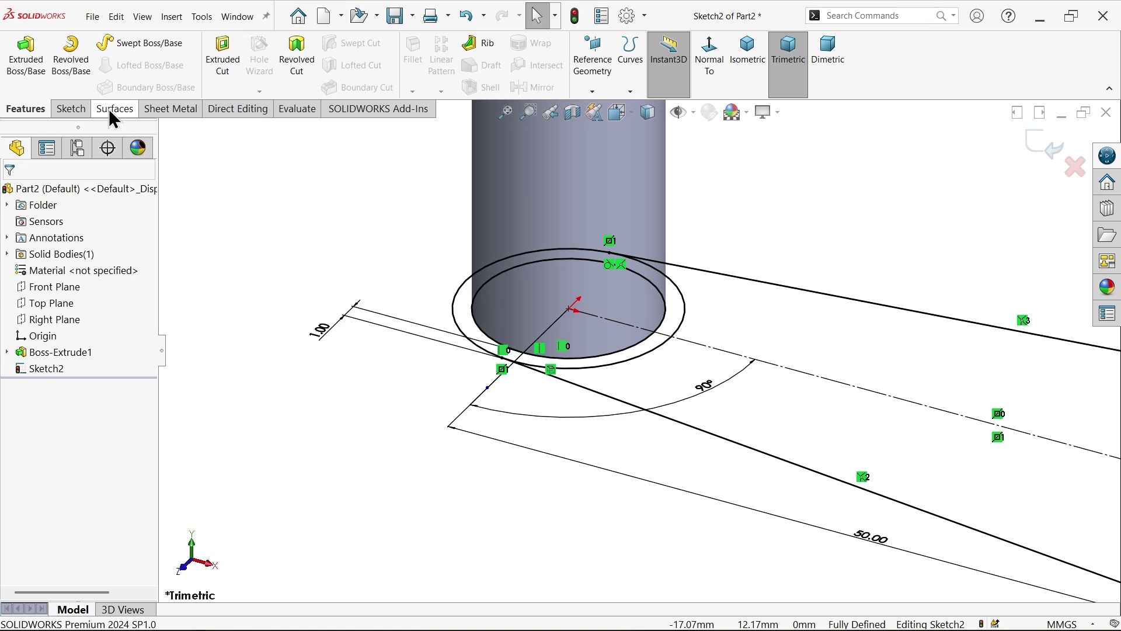
pyautogui.click(71, 109)
# Step: Power-trim the outer circle's arc inside the step, keeping it as construction geometry
pyautogui.click(218, 60)
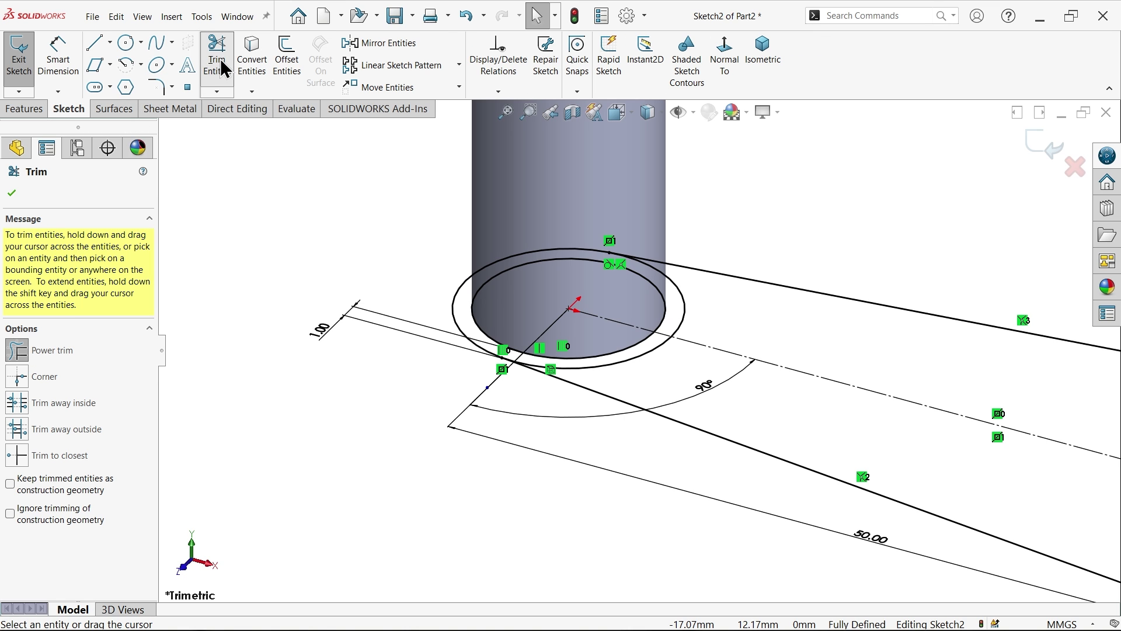
pyautogui.click(725, 64)
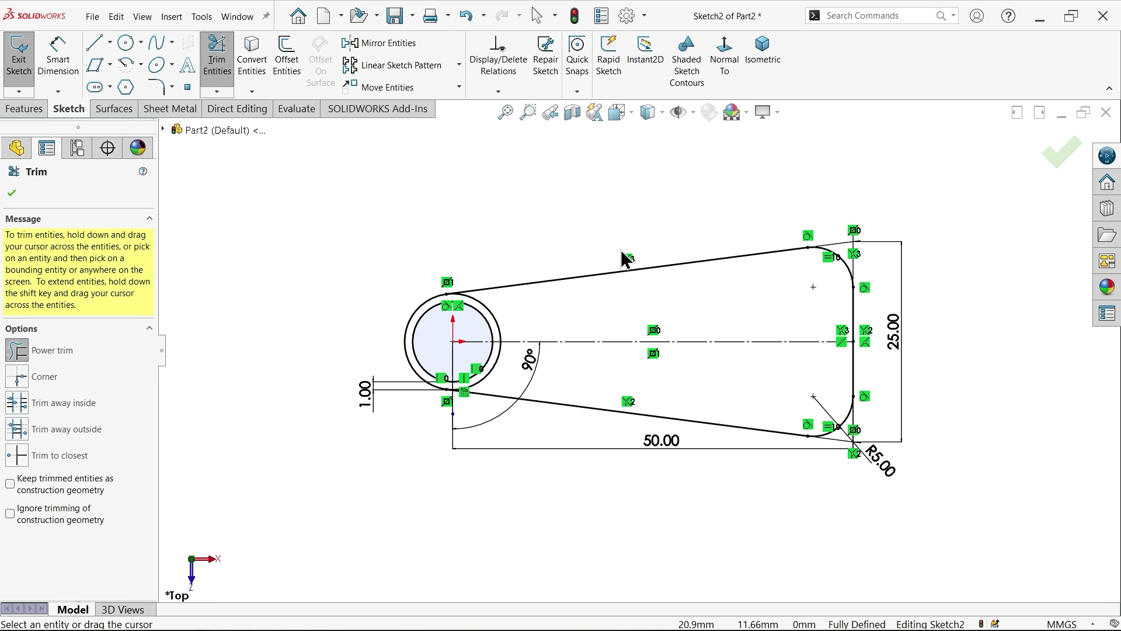
pyautogui.scroll(-4, 528, 325)
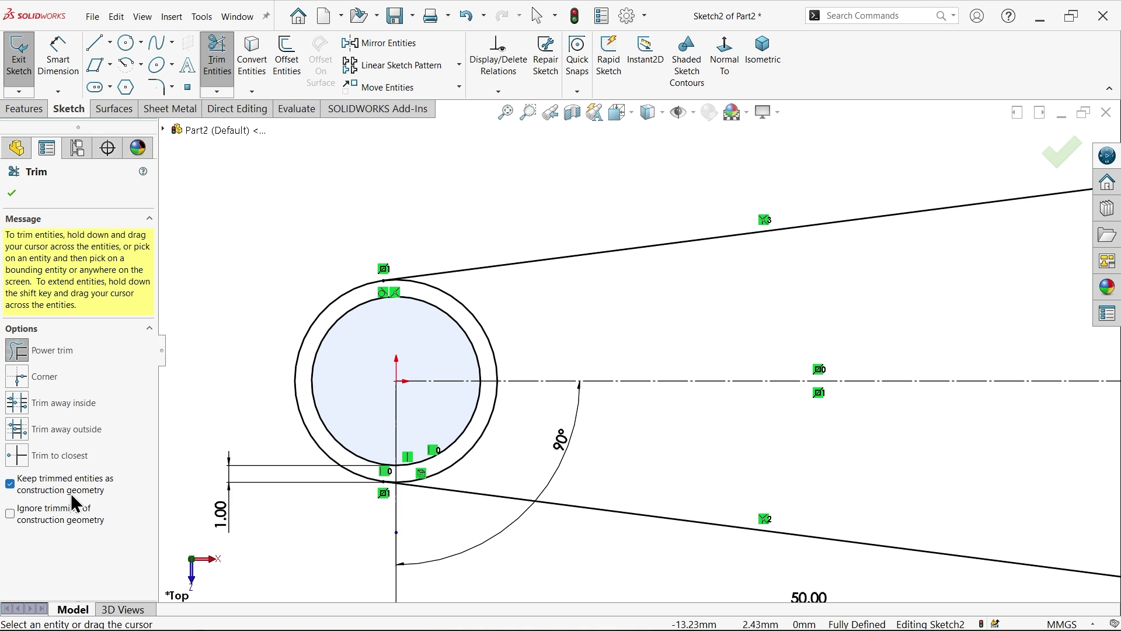
pyautogui.scroll(-2, 423, 457)
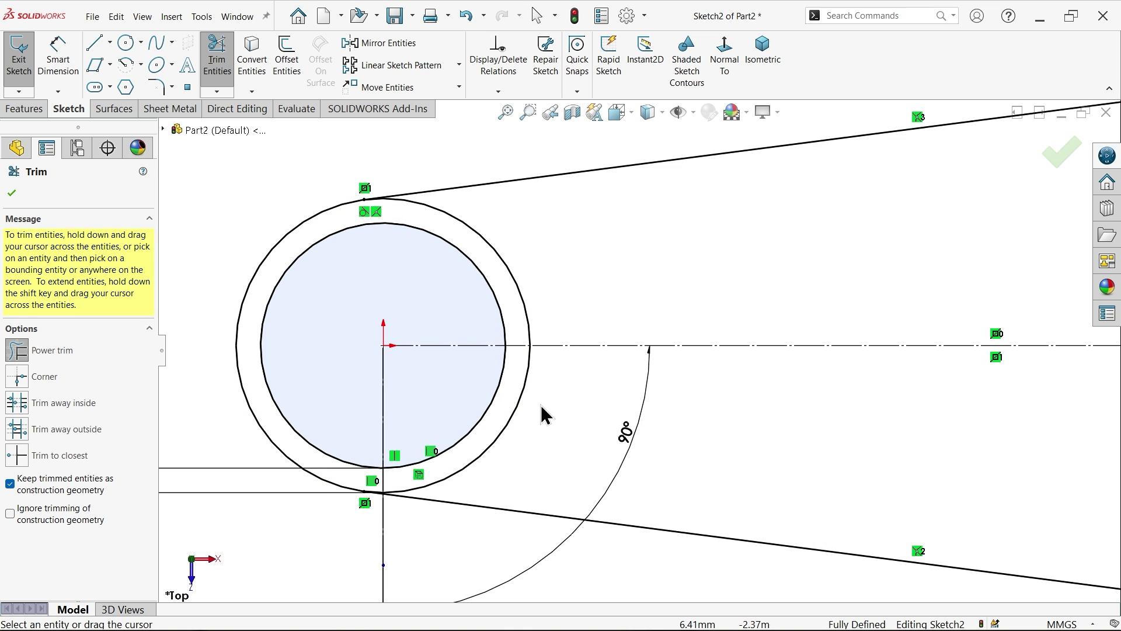
pyautogui.moveTo(523, 403)
pyautogui.mouseDown()
pyautogui.moveTo(549, 379)
pyautogui.moveTo(546, 309)
pyautogui.moveTo(523, 312)
pyautogui.moveTo(501, 275)
pyautogui.moveTo(521, 358)
pyautogui.mouseUp()
pyautogui.scroll(5, 521, 358)
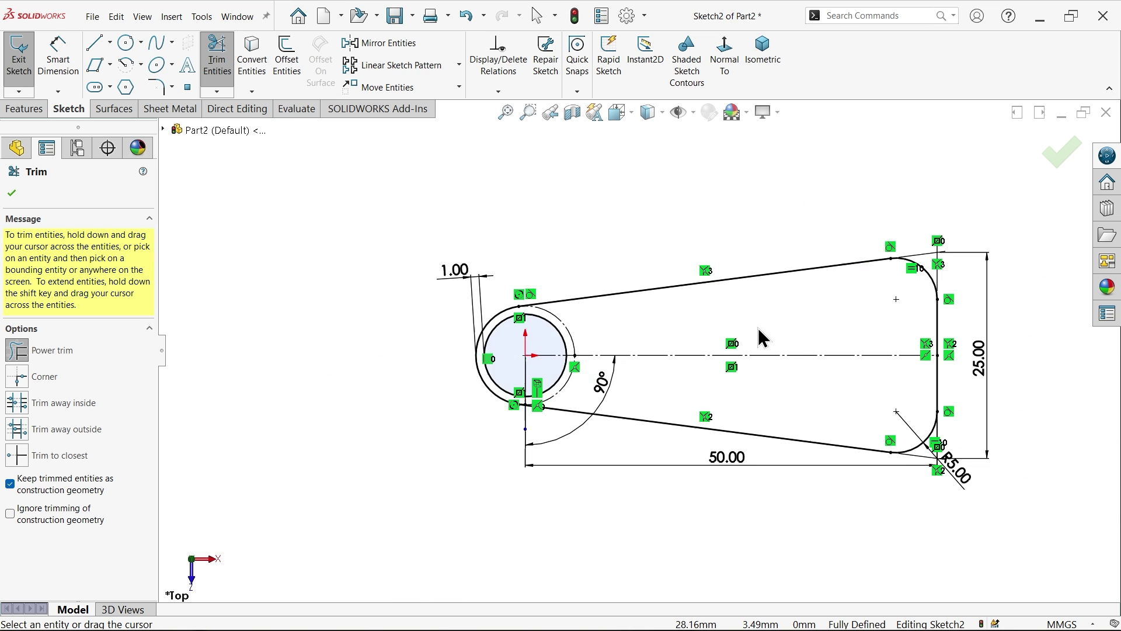
pyautogui.scroll(-2, 762, 338)
pyautogui.click(1062, 153)
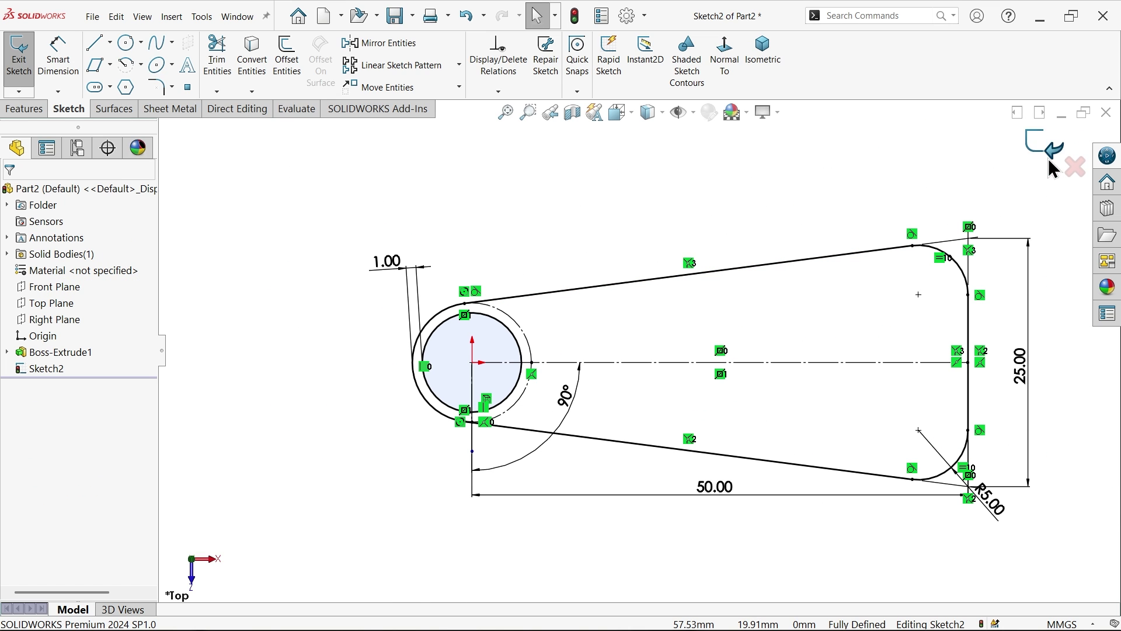
# Step: Extrude the step outline 1 mm thick, starting from a 10 mm offset, as a separate body
pyautogui.click(25, 109)
pyautogui.click(26, 61)
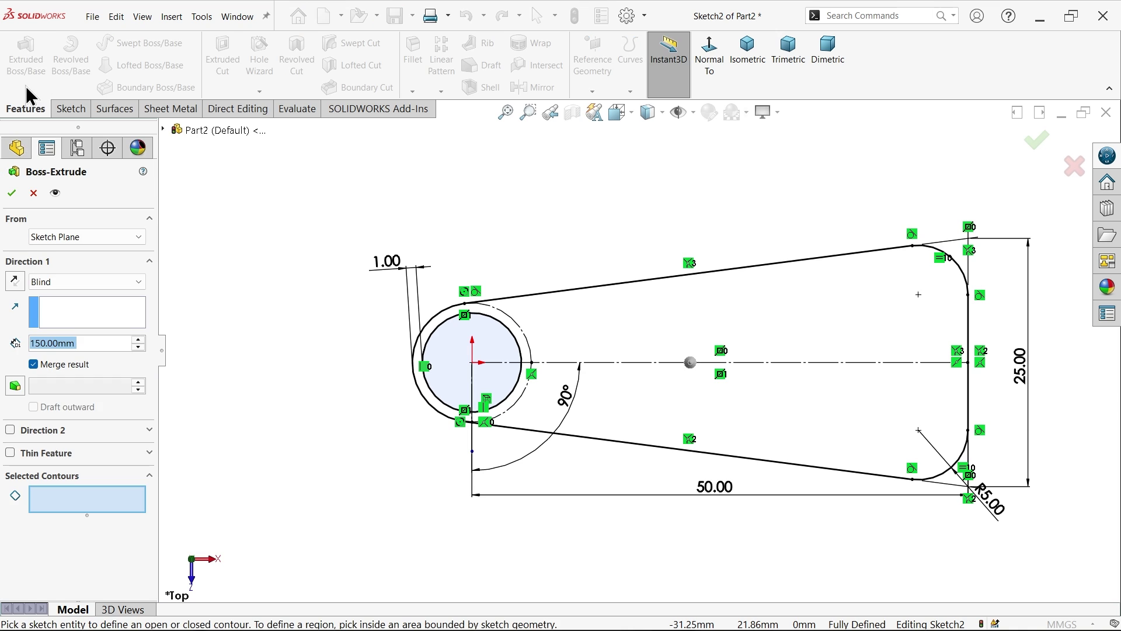
pyautogui.click(737, 92)
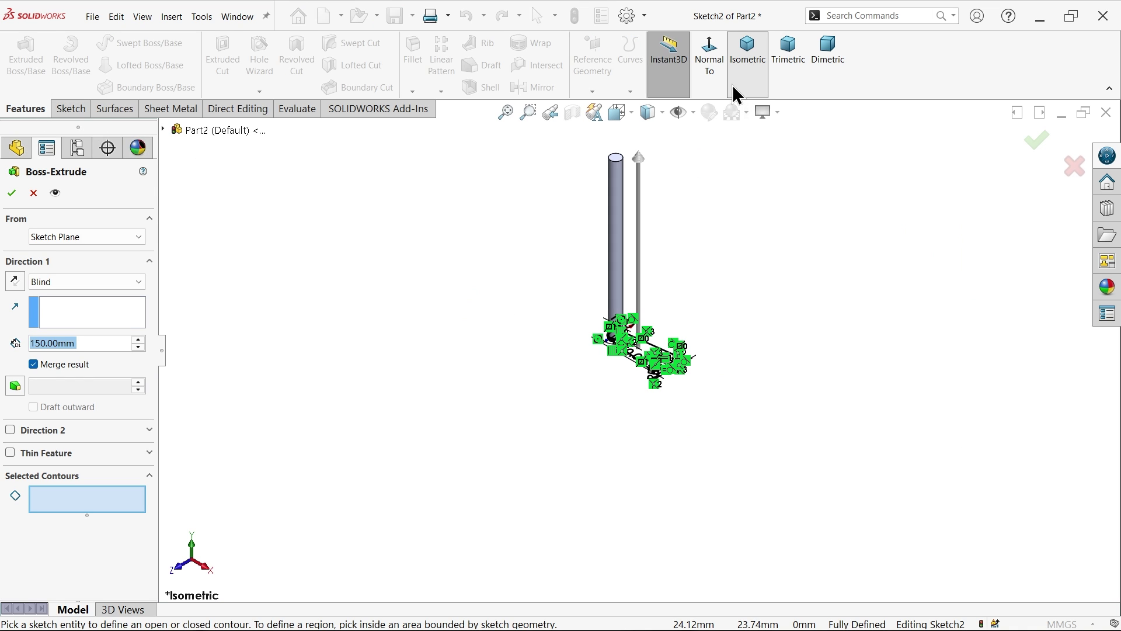
pyautogui.scroll(-5, 654, 351)
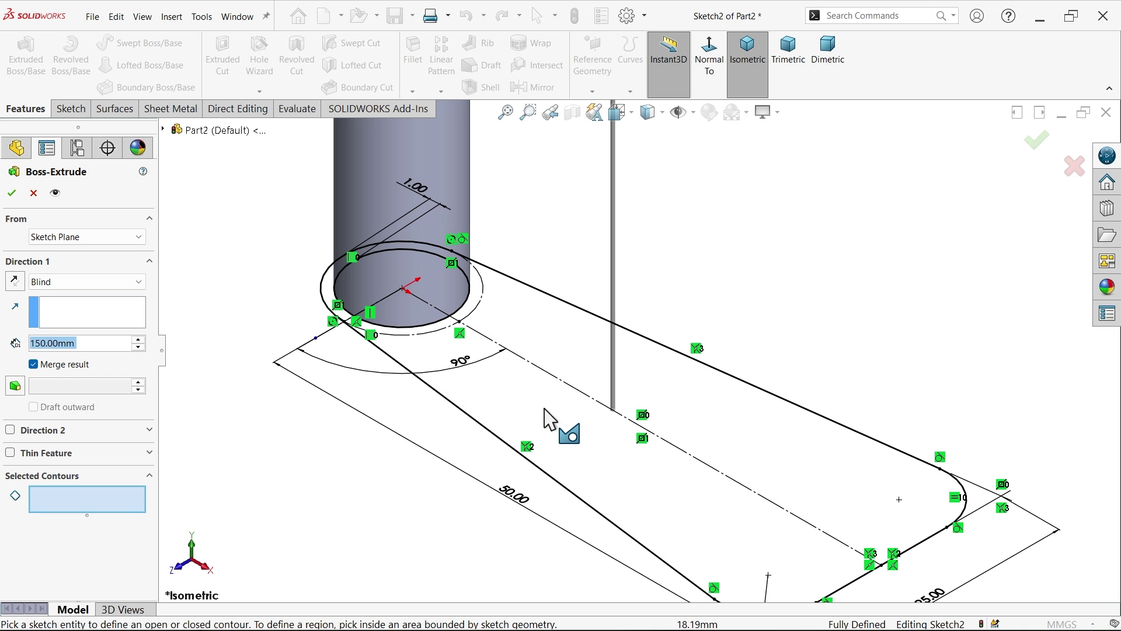
pyautogui.click(542, 404)
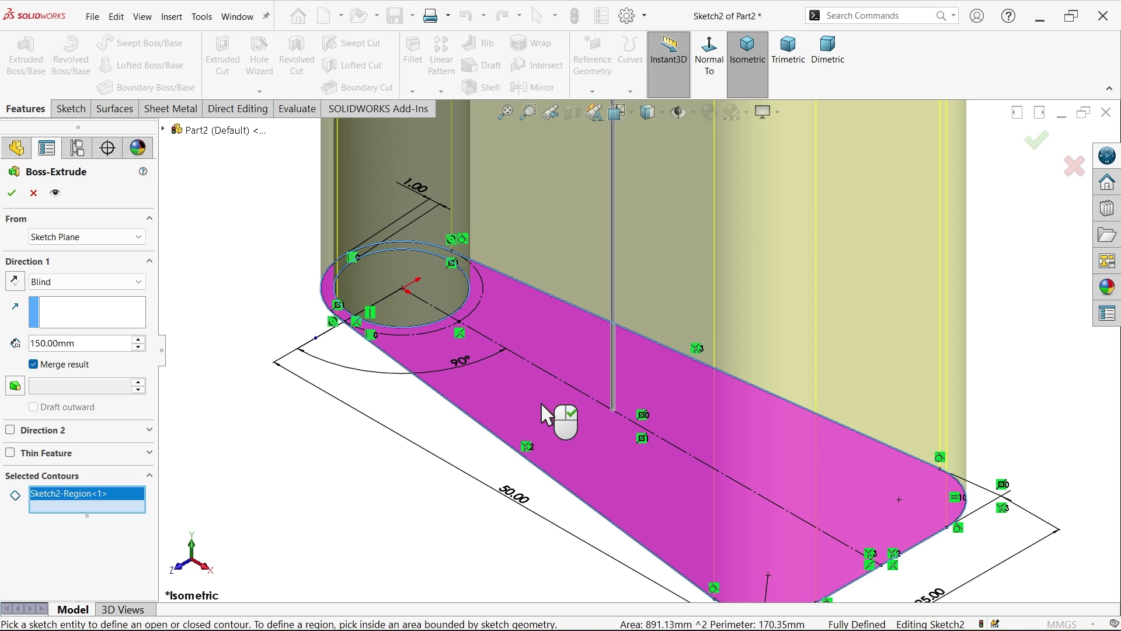
pyautogui.moveTo(64, 343); pyautogui.dragTo(30, 343)
pyautogui.write('1')
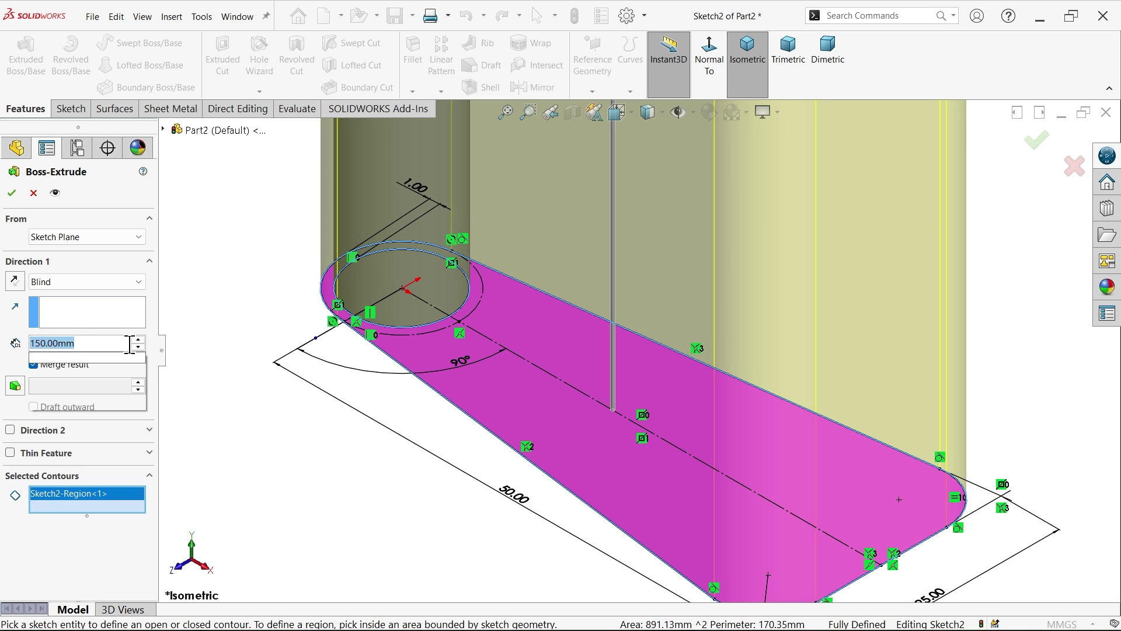
pyautogui.press('Return')
pyautogui.click(82, 236)
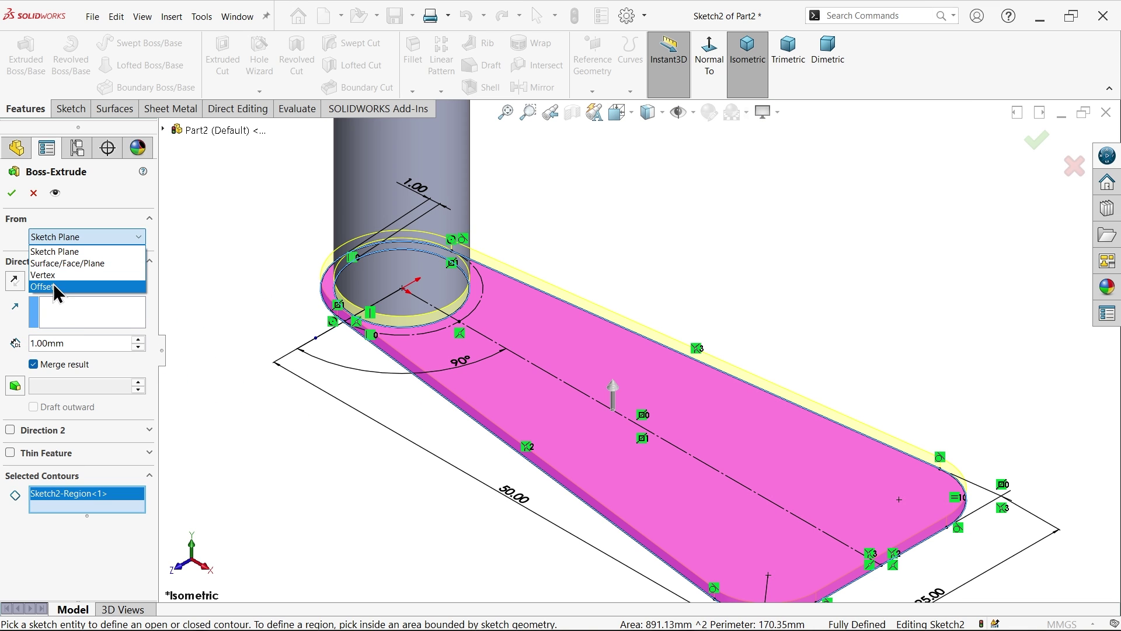
pyautogui.click(58, 287)
pyautogui.moveTo(69, 260); pyautogui.dragTo(24, 261)
pyautogui.write('10')
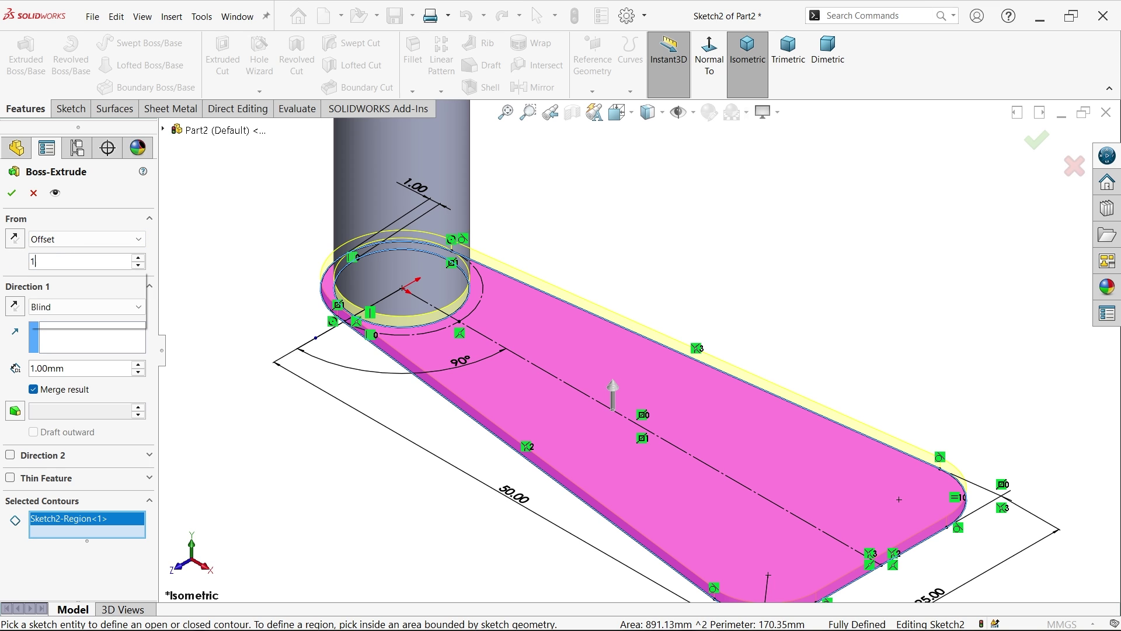
pyautogui.press('Return')
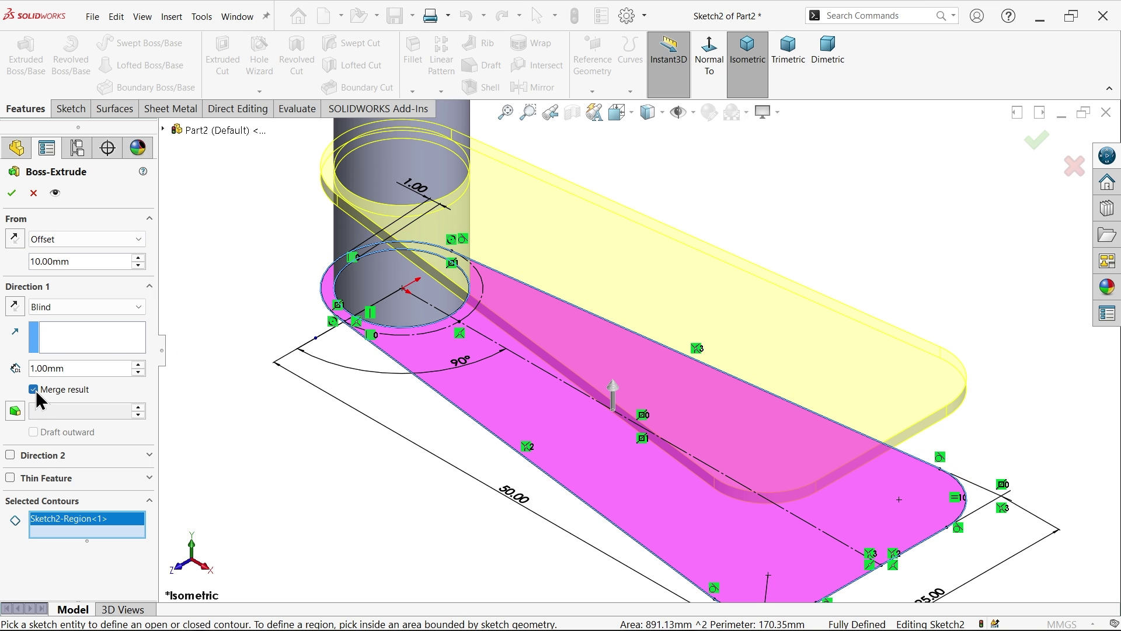
pyautogui.press('f')
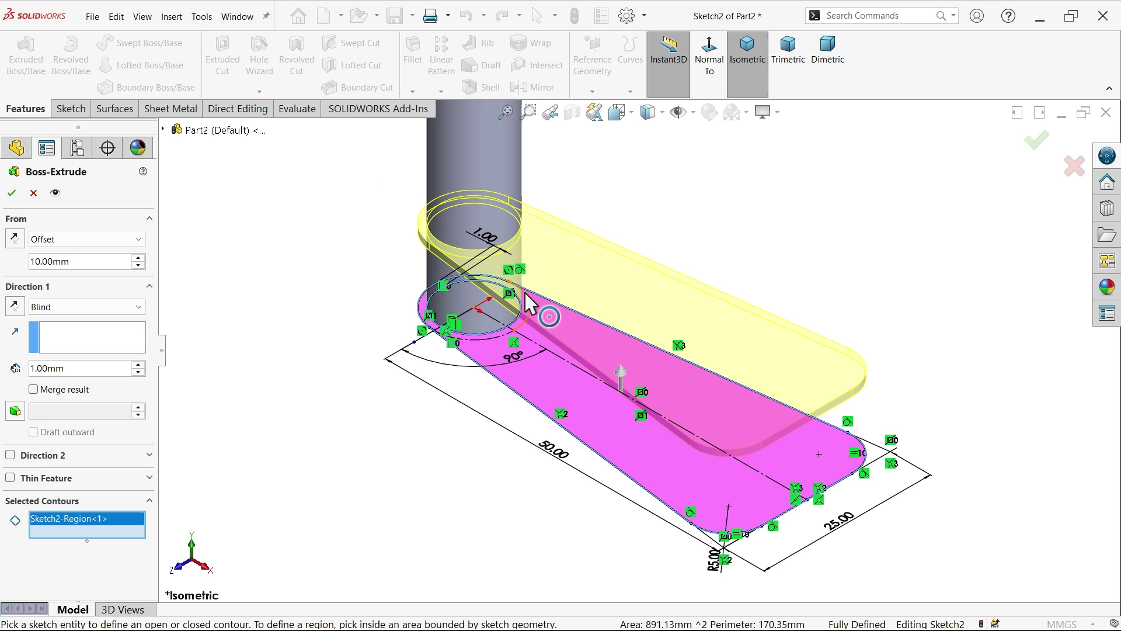
pyautogui.click(11, 194)
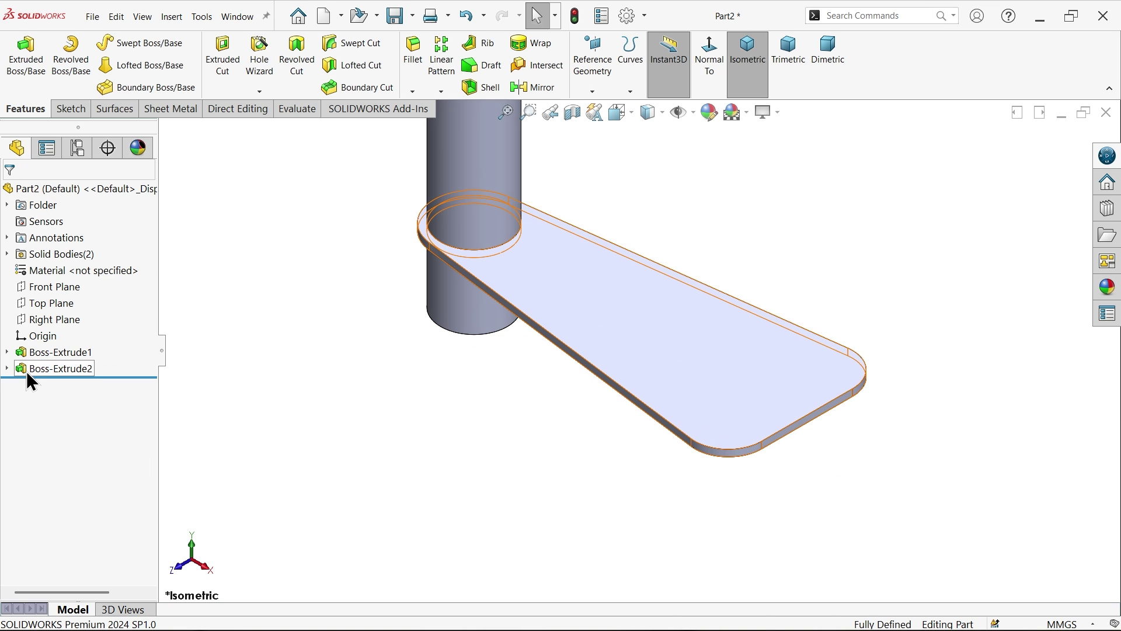
# Step: Colour the pole feature Boss-Extrude1 dark grey
pyautogui.click(50, 351)
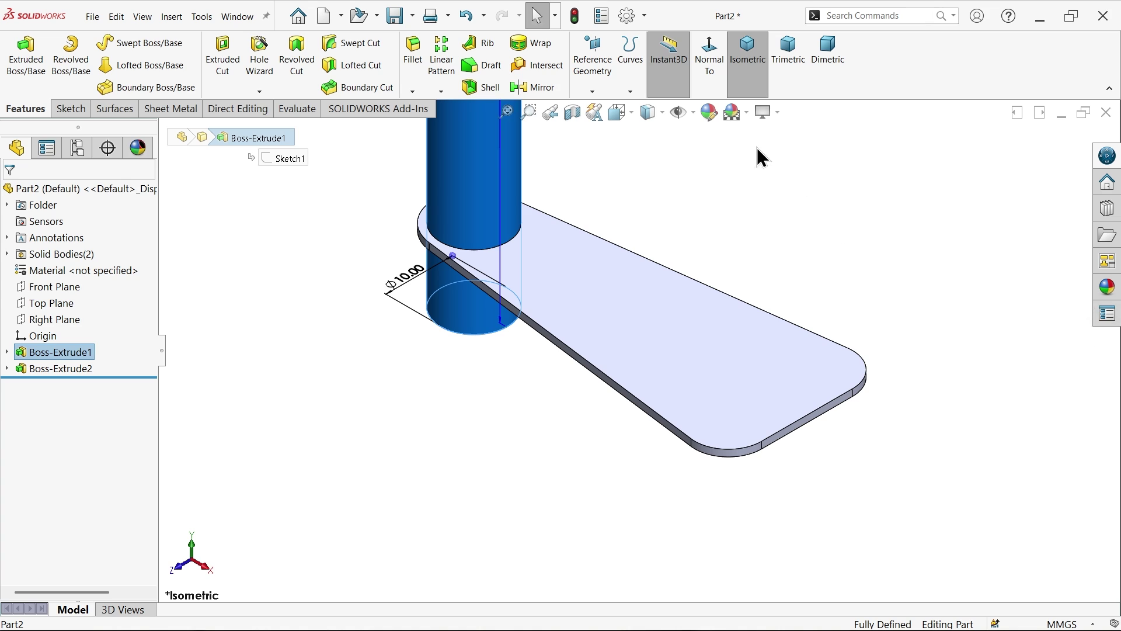
pyautogui.click(712, 112)
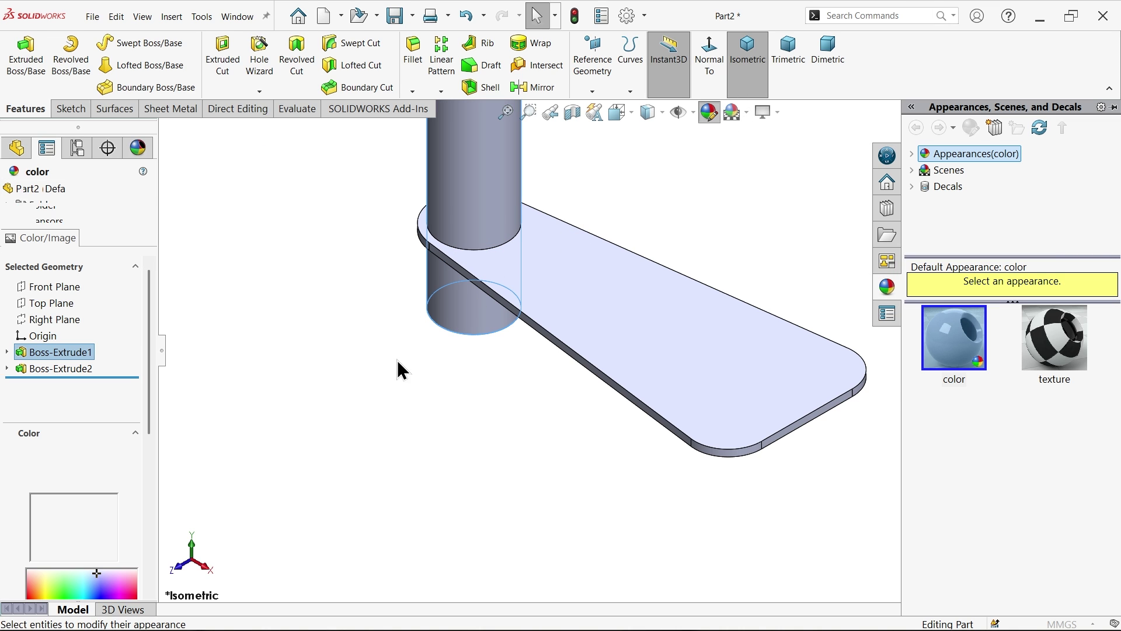
pyautogui.click(111, 522)
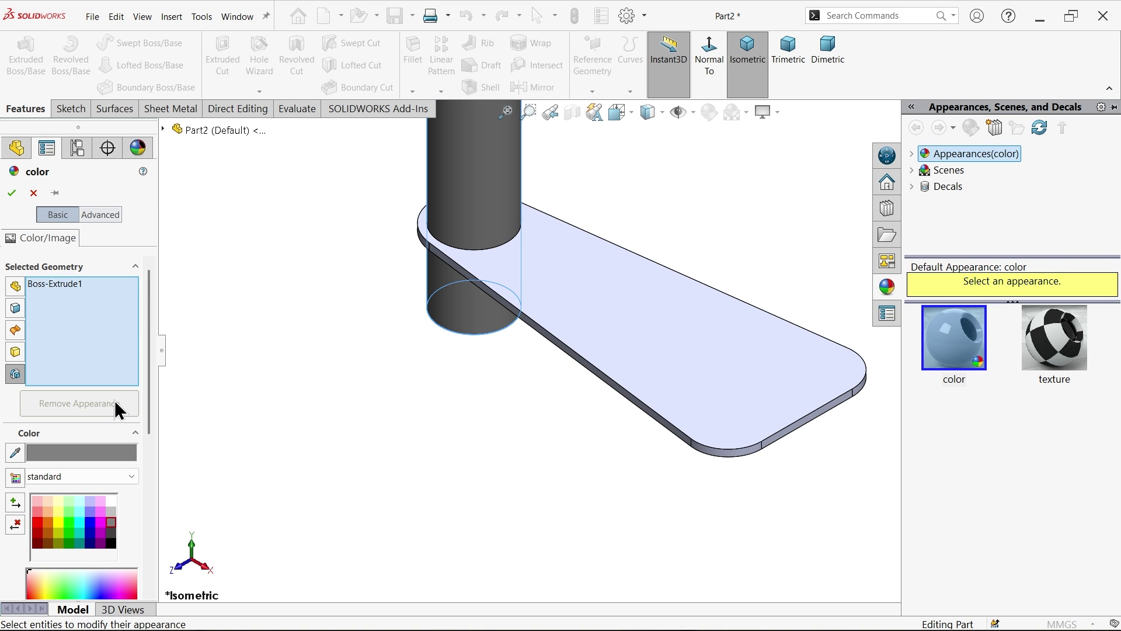
pyautogui.click(11, 193)
# Step: Select the step plate and browse the appearance library's categories
pyautogui.click(57, 369)
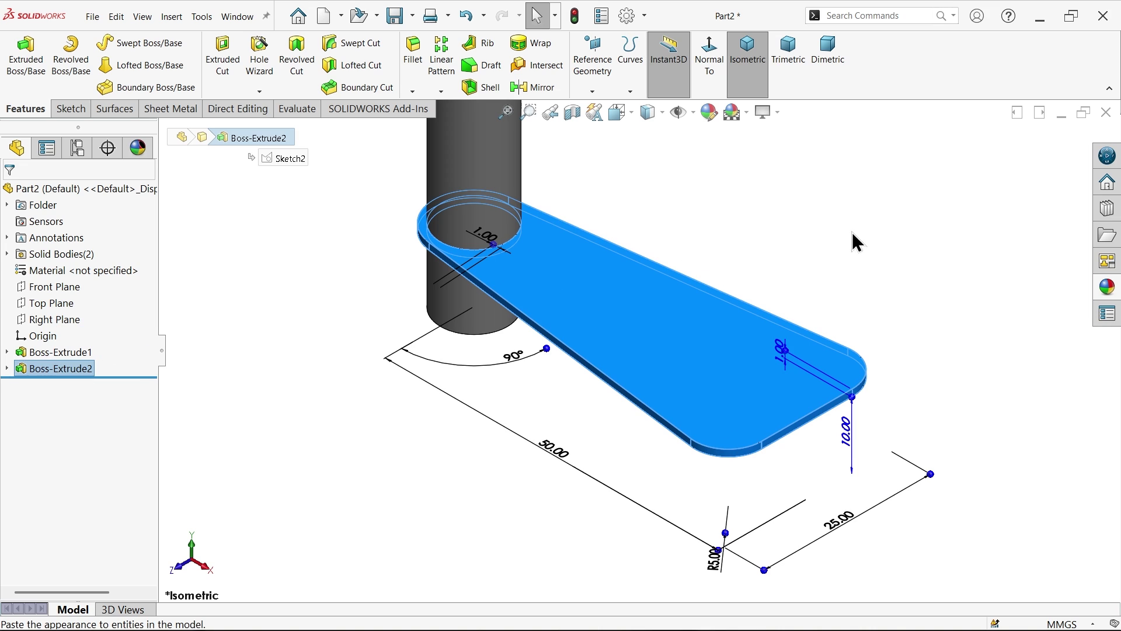
pyautogui.click(1108, 287)
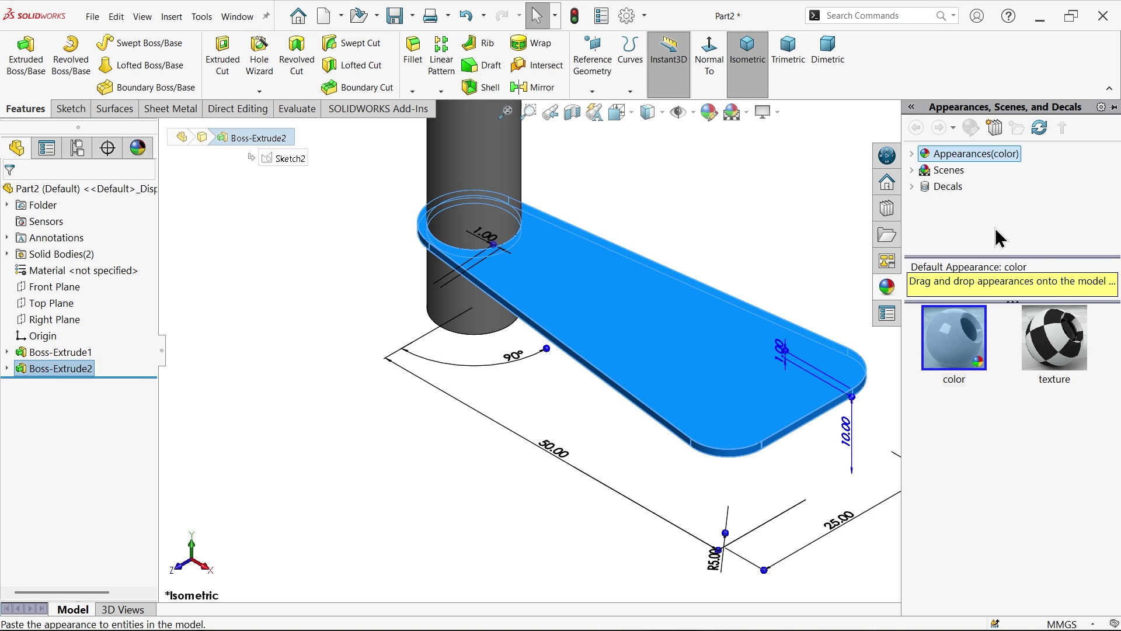
pyautogui.click(914, 153)
pyautogui.scroll(-1, 931, 240)
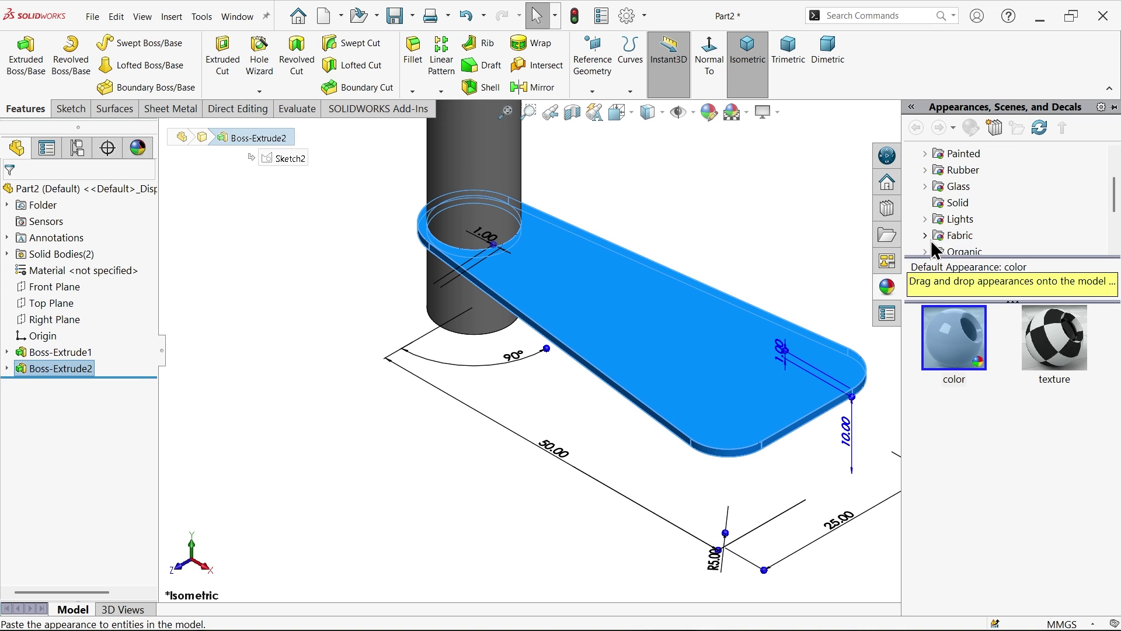
pyautogui.click(931, 239)
pyautogui.click(926, 203)
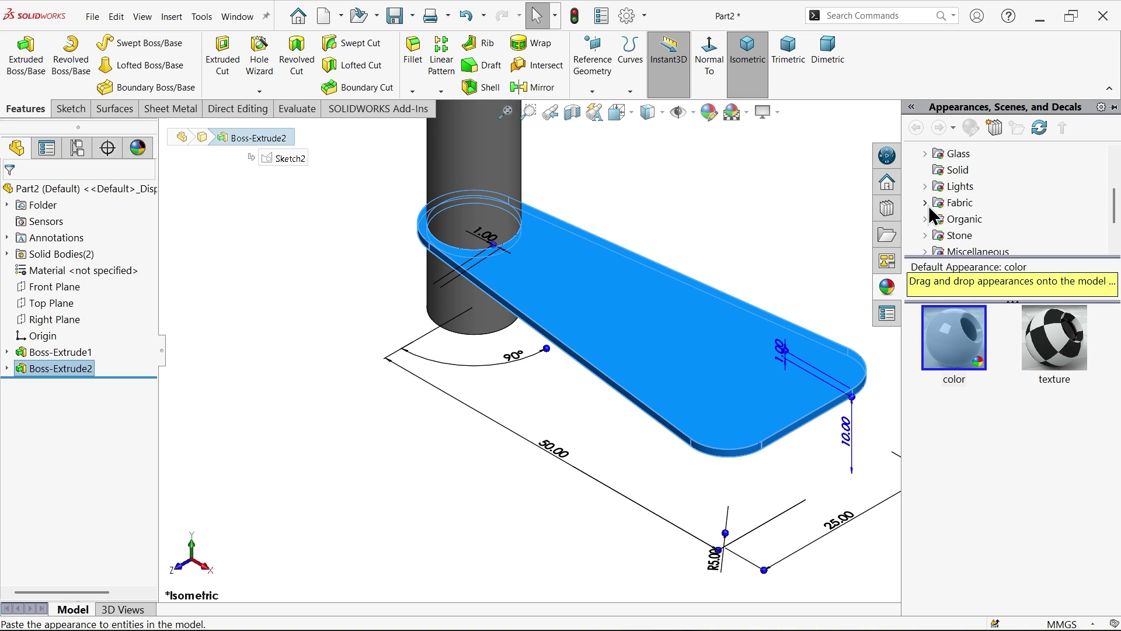
pyautogui.scroll(-1, 931, 239)
pyautogui.scroll(1, 934, 226)
# Step: Apply 'satin finished cherry 2d' from Organic > Wood > Cherry to the plate and view isometric
pyautogui.click(926, 219)
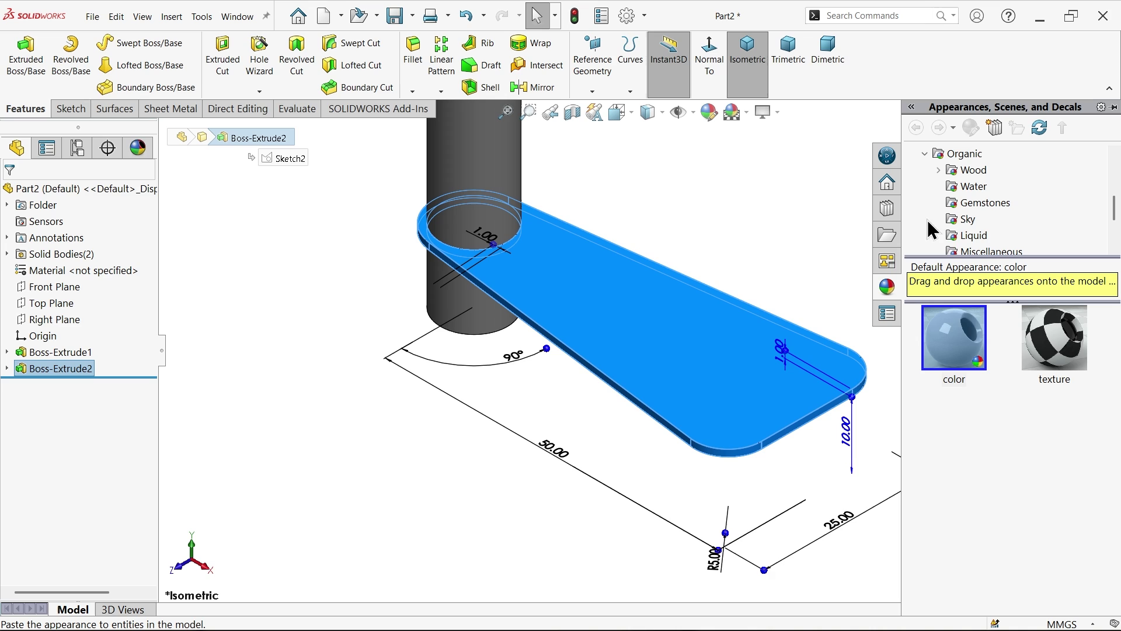
pyautogui.click(939, 170)
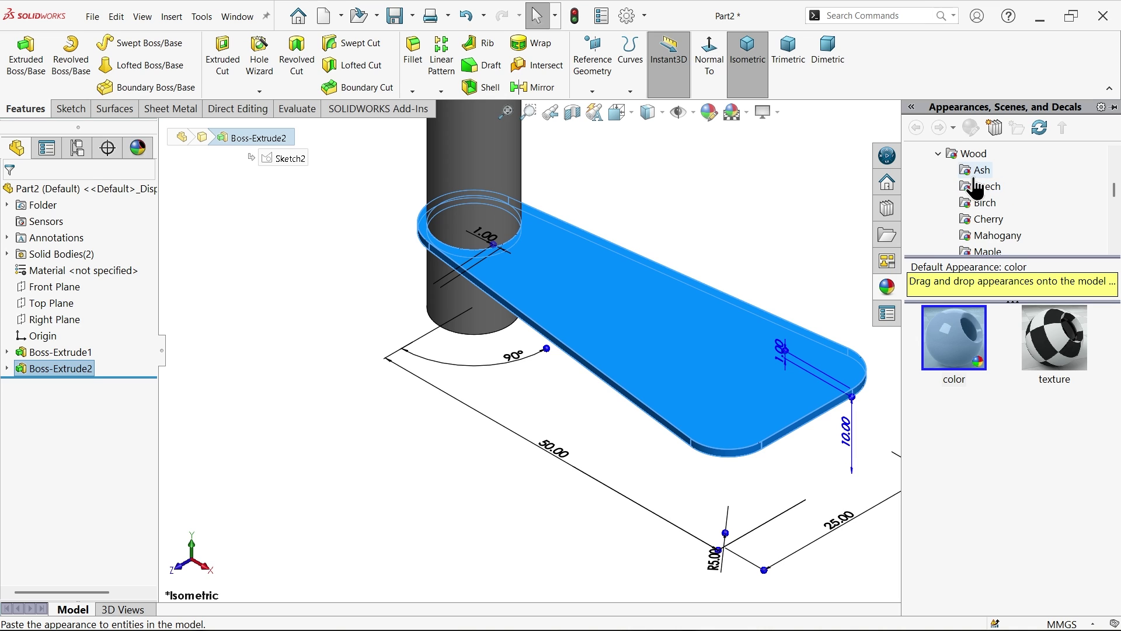
pyautogui.click(981, 187)
pyautogui.click(984, 203)
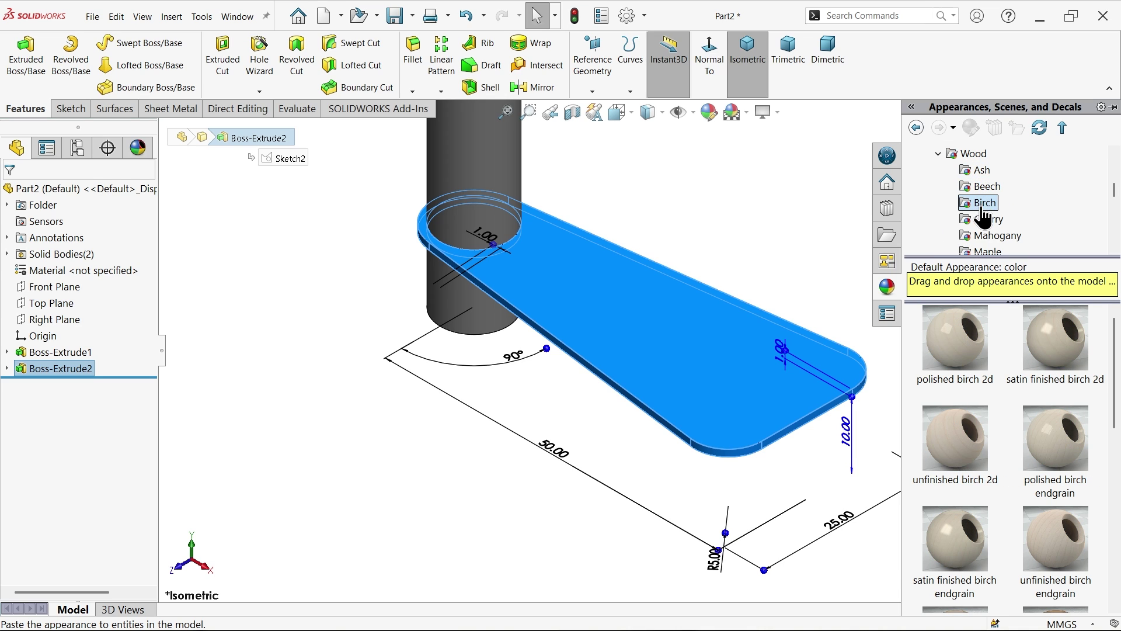
pyautogui.click(987, 219)
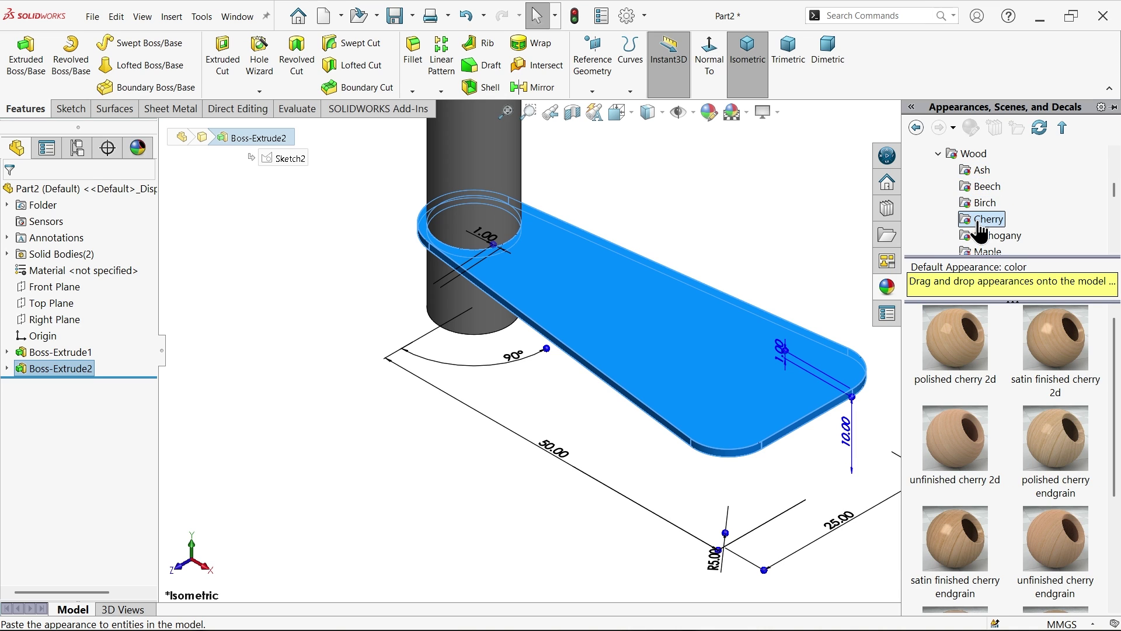
pyautogui.doubleClick(1057, 349)
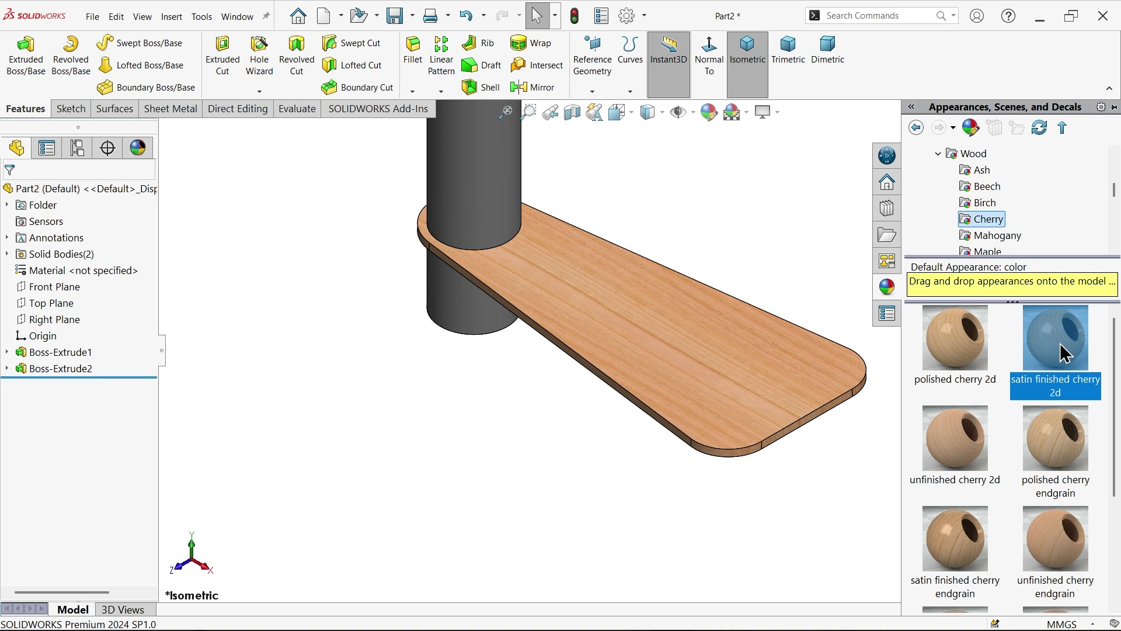
pyautogui.click(739, 228)
pyautogui.click(755, 69)
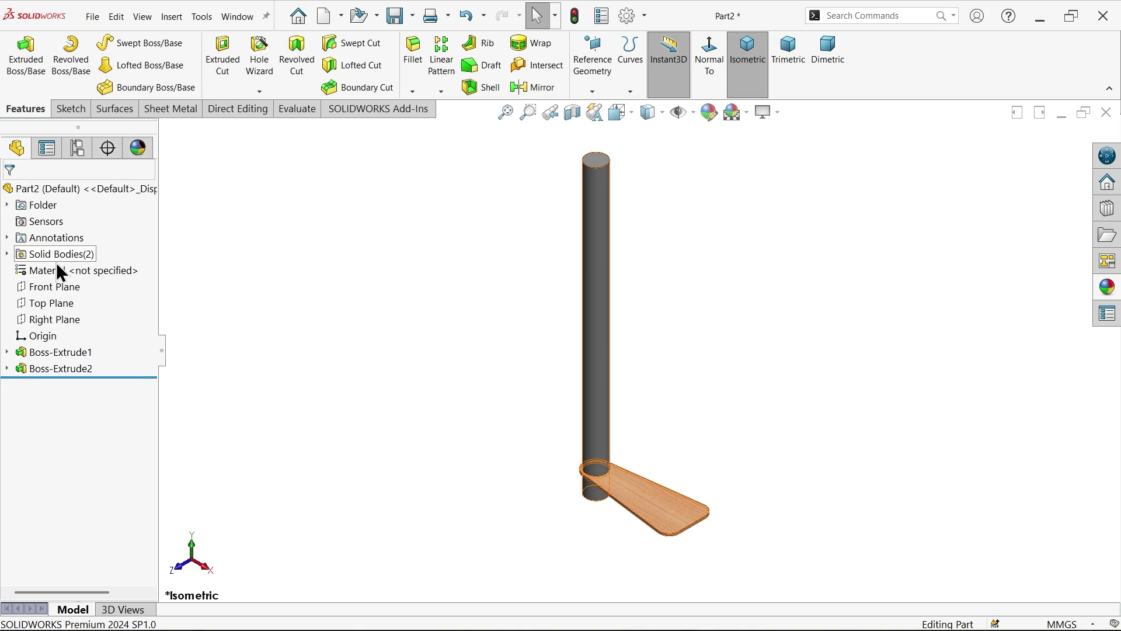
# Step: Show feature dimensions and Sketch2's dimensions: Ø10, 90°, 50.00, 25.00 and R5.00
pyautogui.click(52, 373)
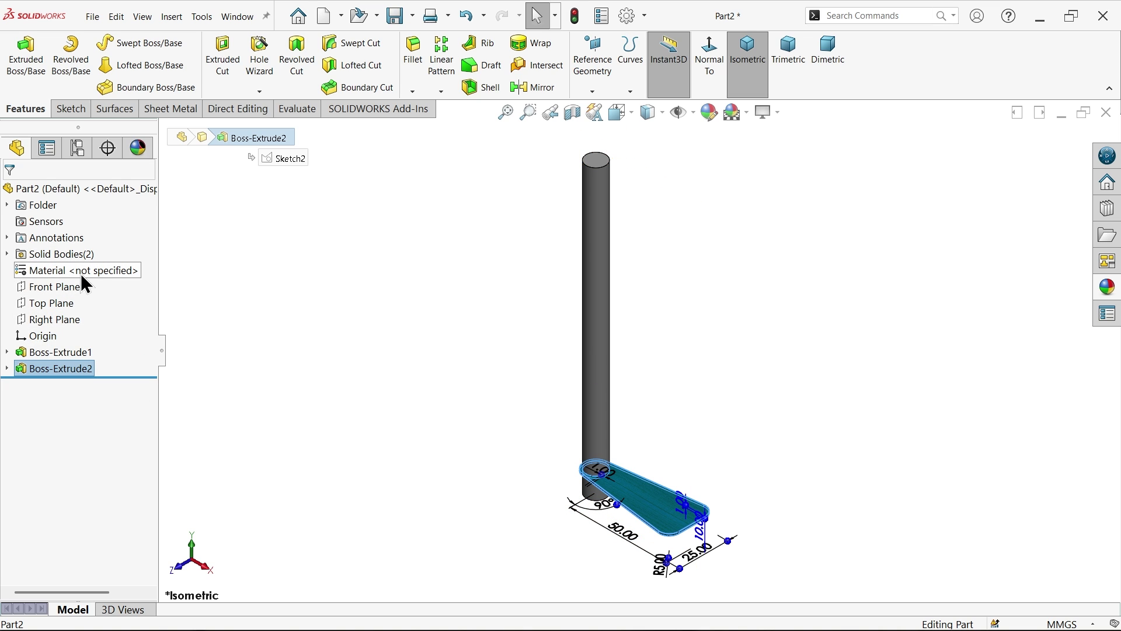
pyautogui.rightClick(68, 240)
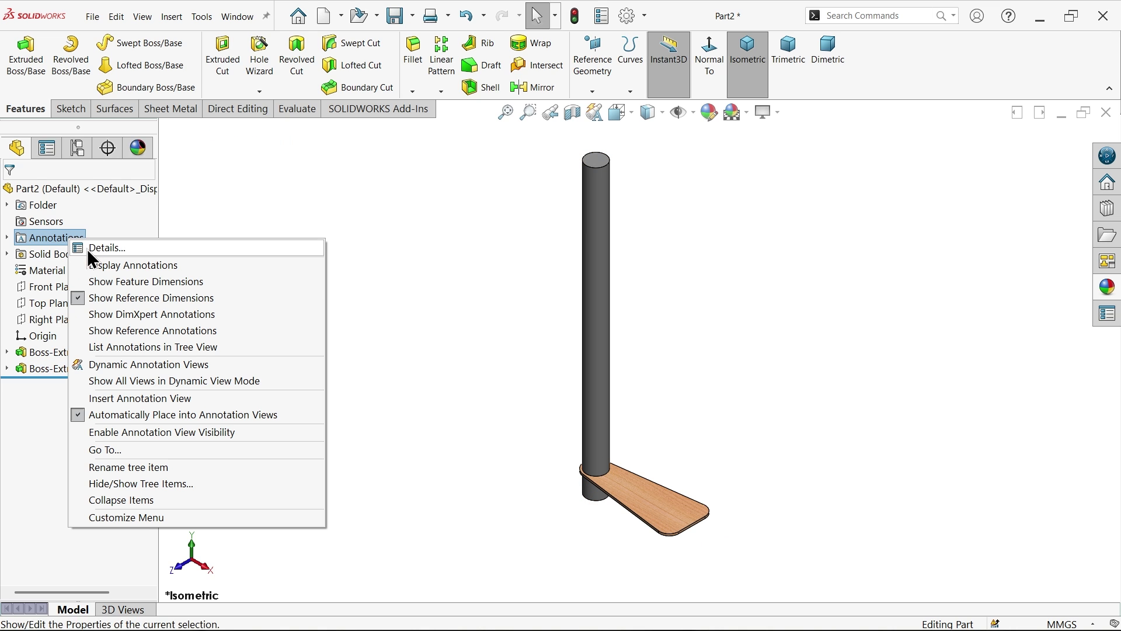
pyautogui.click(123, 282)
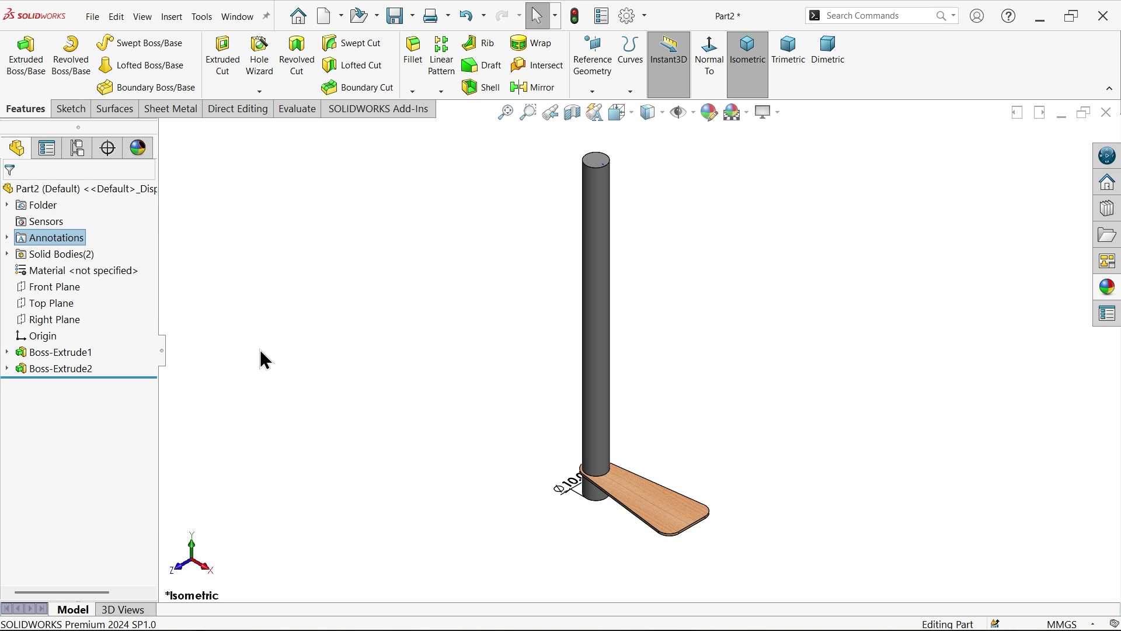
pyautogui.scroll(-2, 607, 514)
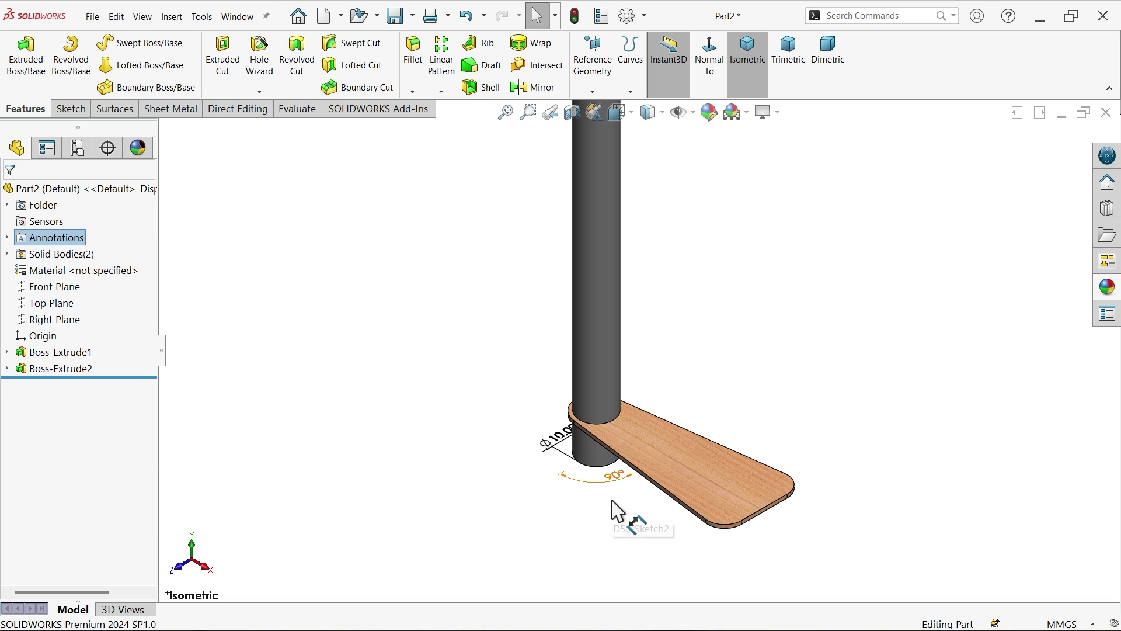
pyautogui.click(7, 369)
pyautogui.click(53, 386)
pyautogui.click(304, 411)
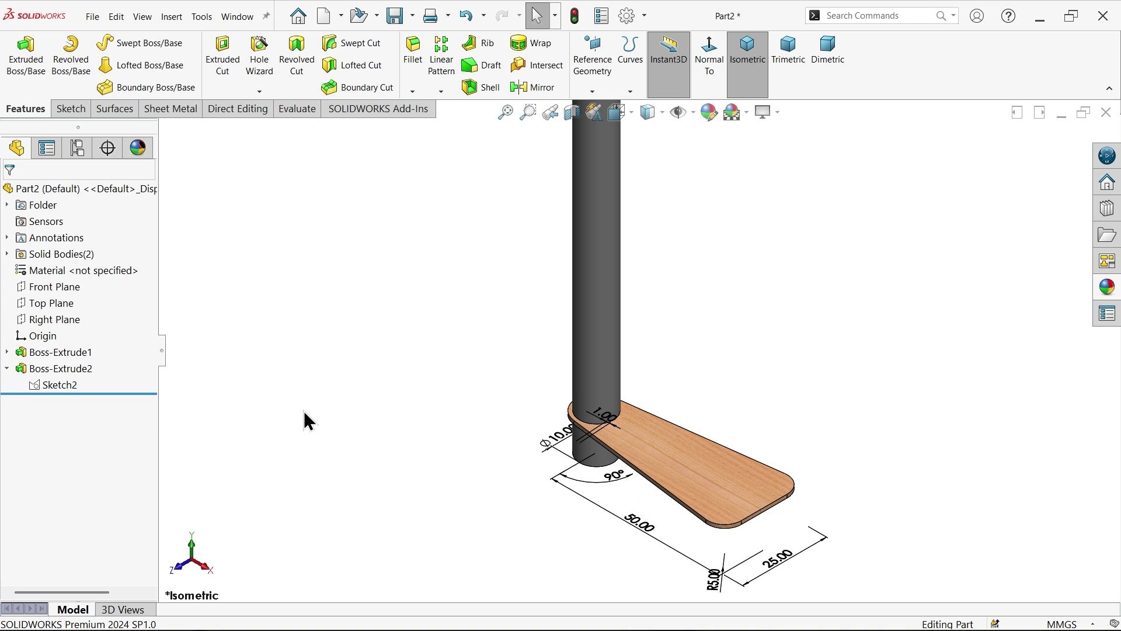
# Step: Start a linear pattern along the pole's height with 8 mm spacing and 17 instances
pyautogui.press('f')
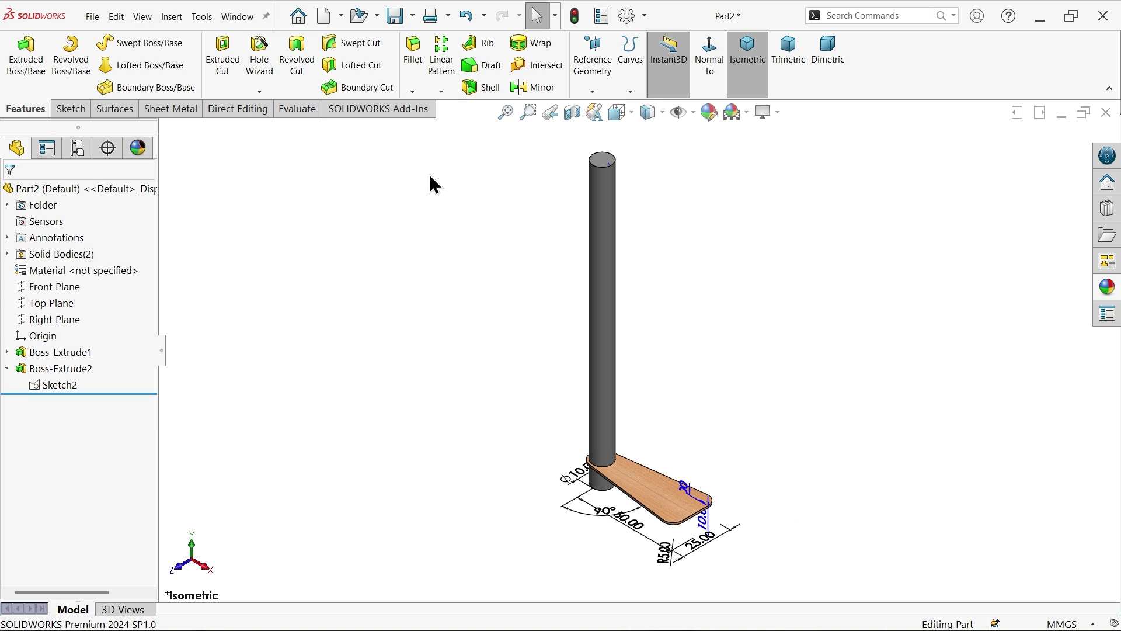
pyautogui.click(443, 69)
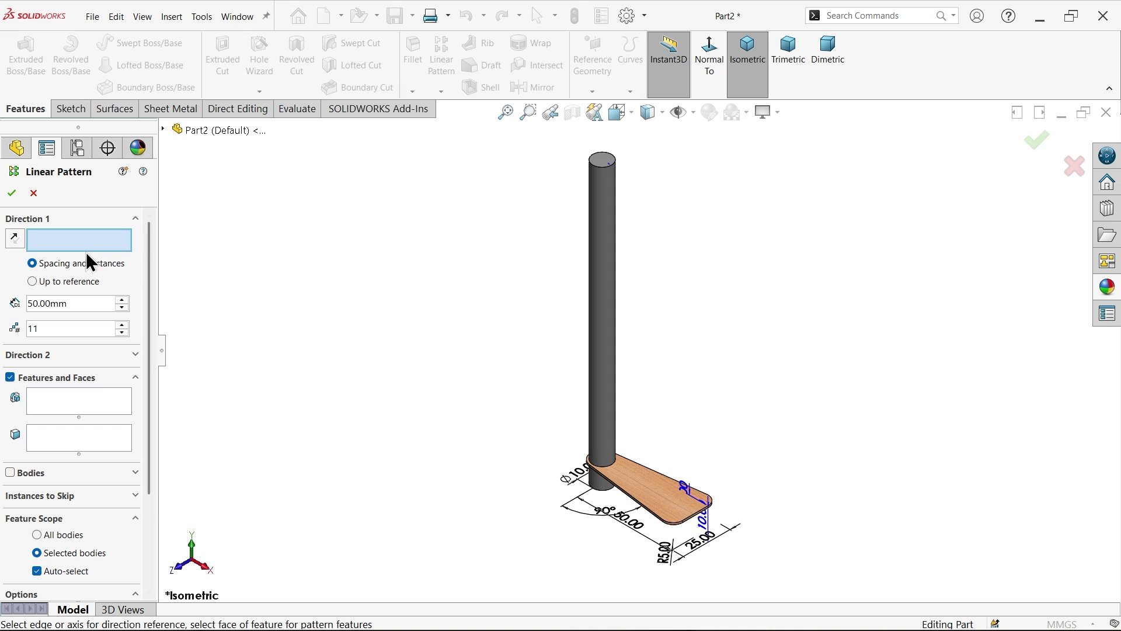
pyautogui.click(599, 300)
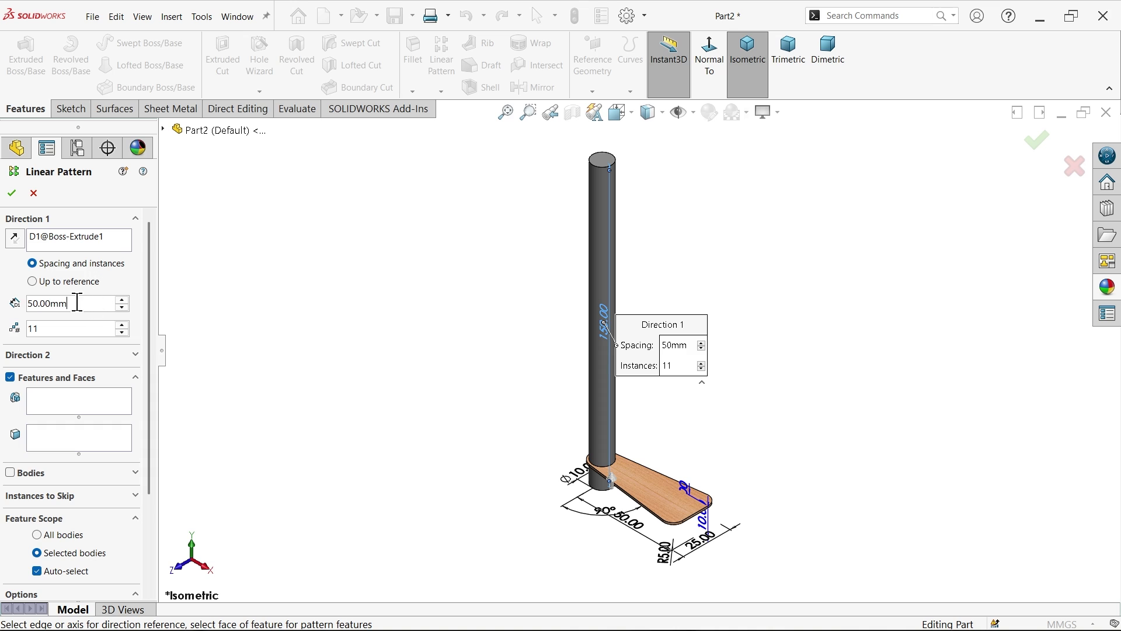
pyautogui.moveTo(78, 302); pyautogui.dragTo(15, 303)
pyautogui.write('8')
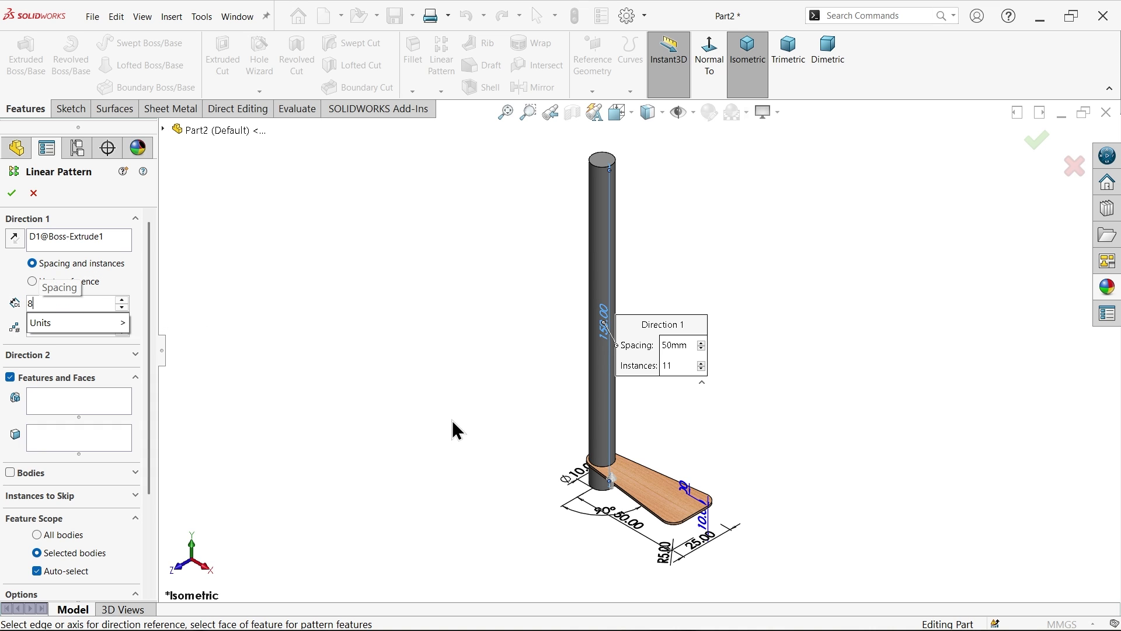
pyautogui.moveTo(71, 332)
pyautogui.press('Return')
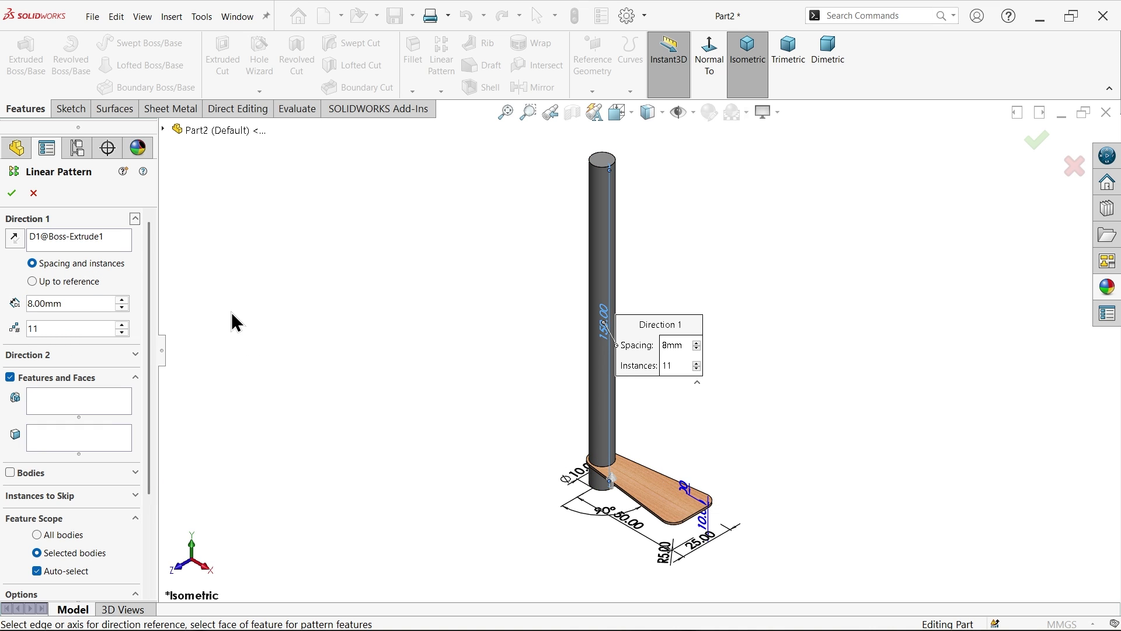
pyautogui.write('17')
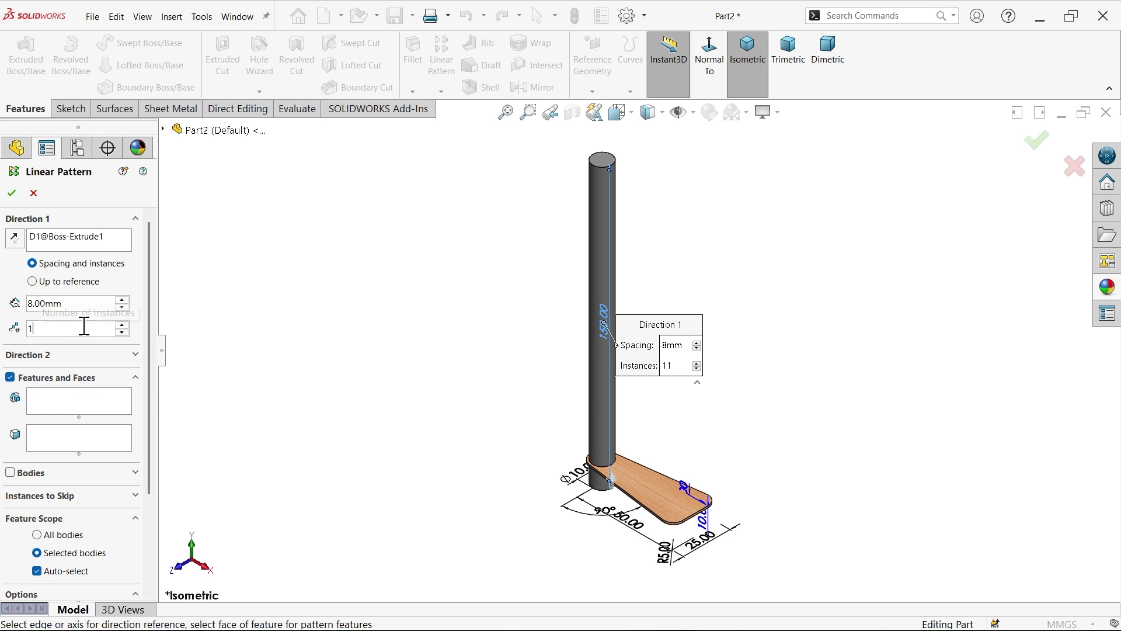
# Step: Choose the wooden step Boss-Extrude2 as the feature to pattern
pyautogui.click(67, 404)
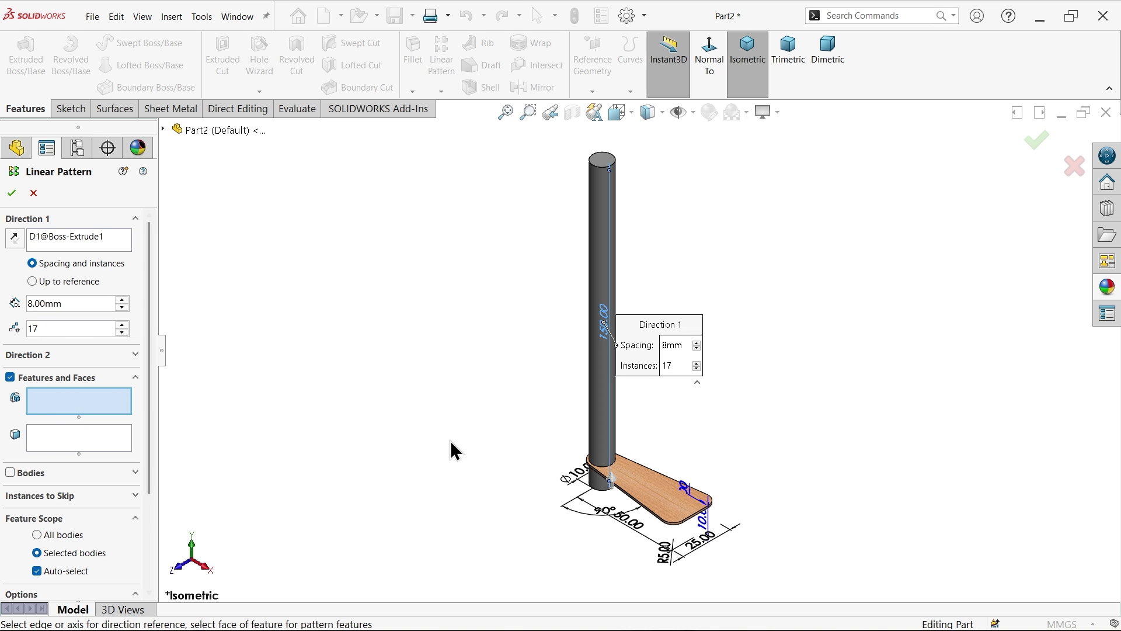
pyautogui.click(648, 494)
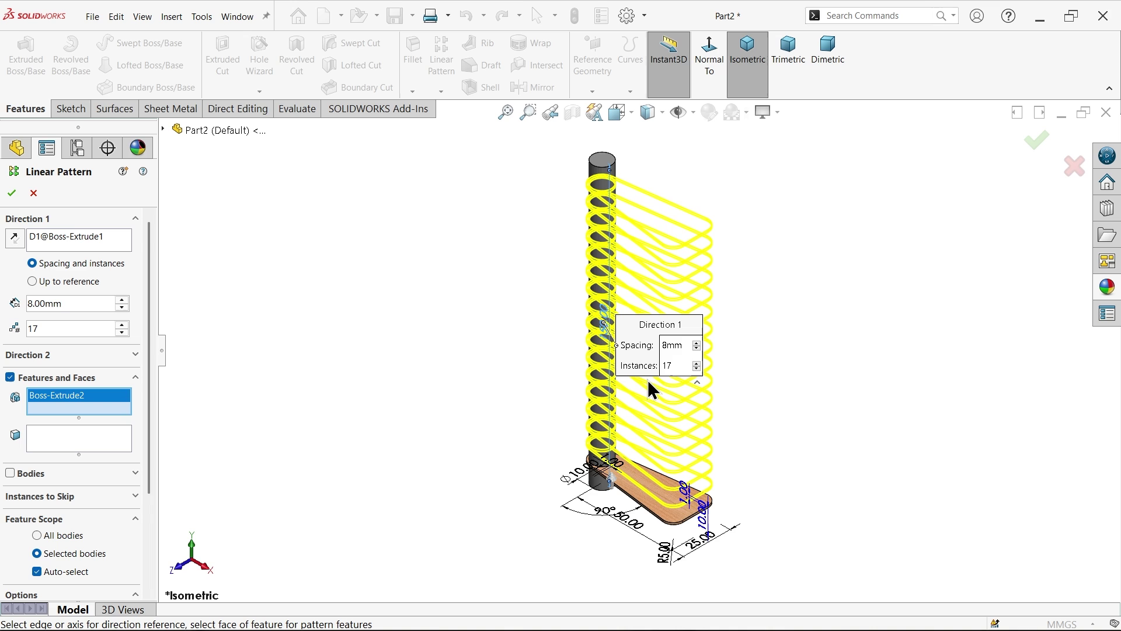
pyautogui.scroll(-2, 647, 380)
pyautogui.scroll(2, 647, 380)
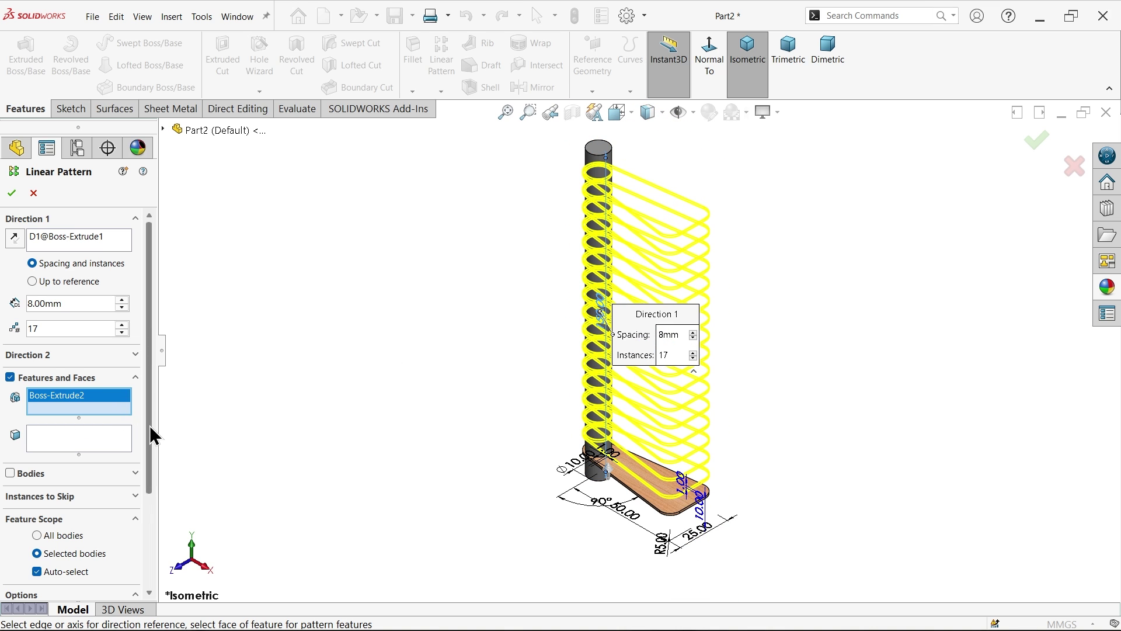
pyautogui.moveTo(150, 433); pyautogui.dragTo(134, 526)
# Step: Enable Instances to Vary and increment the step's 90° angle D5@Sketch2 by 25° per instance
pyautogui.click(10, 587)
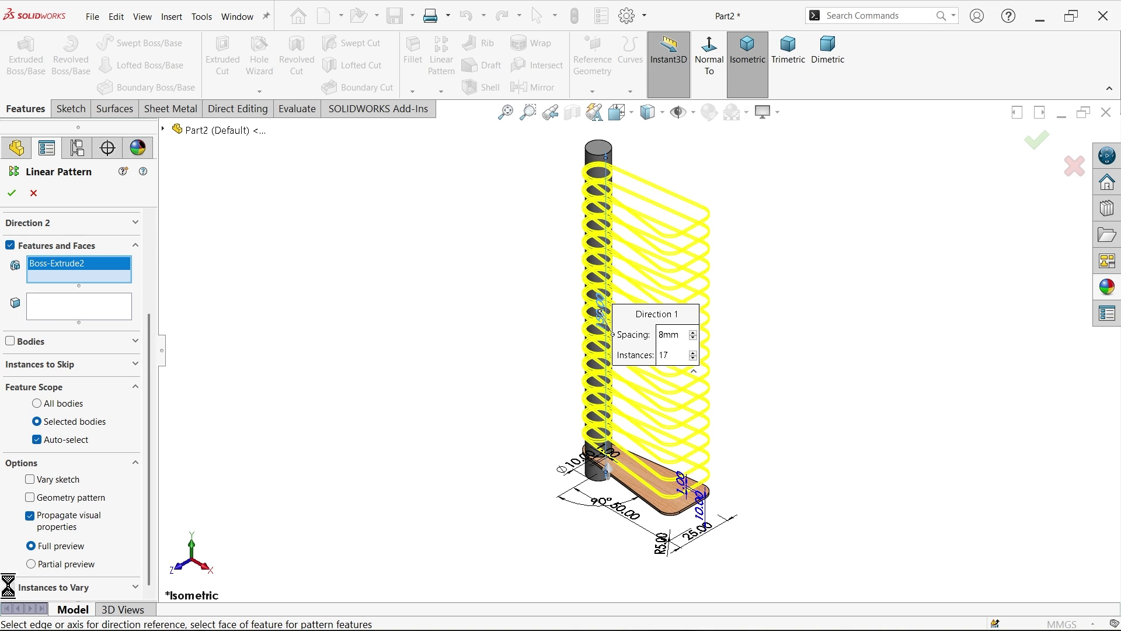
pyautogui.moveTo(146, 426); pyautogui.dragTo(150, 498)
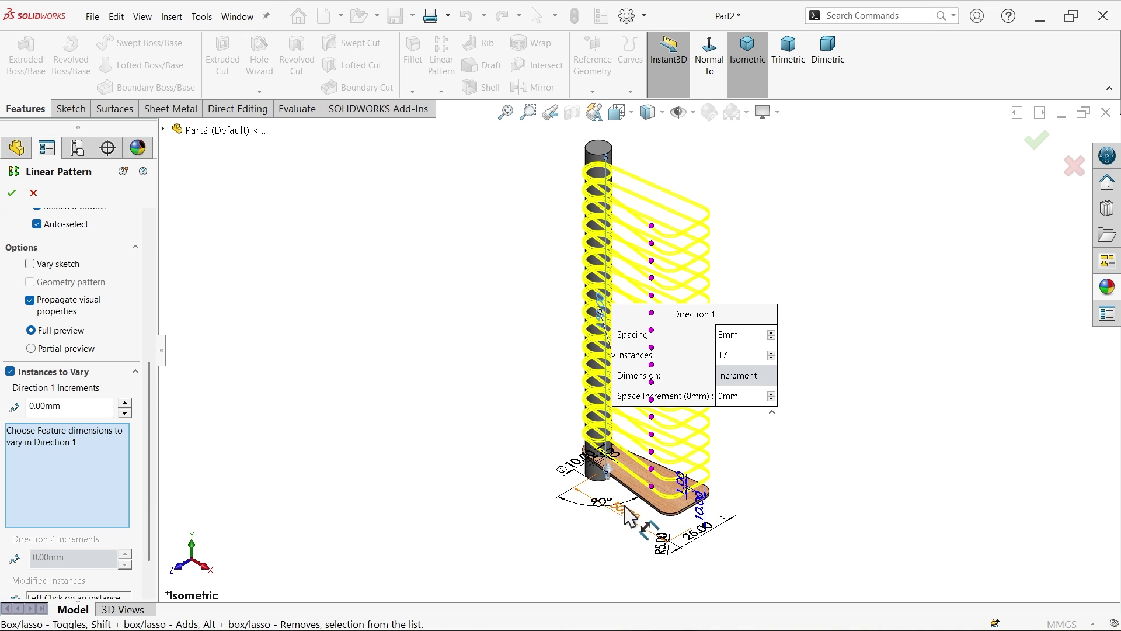
pyautogui.scroll(-3, 590, 496)
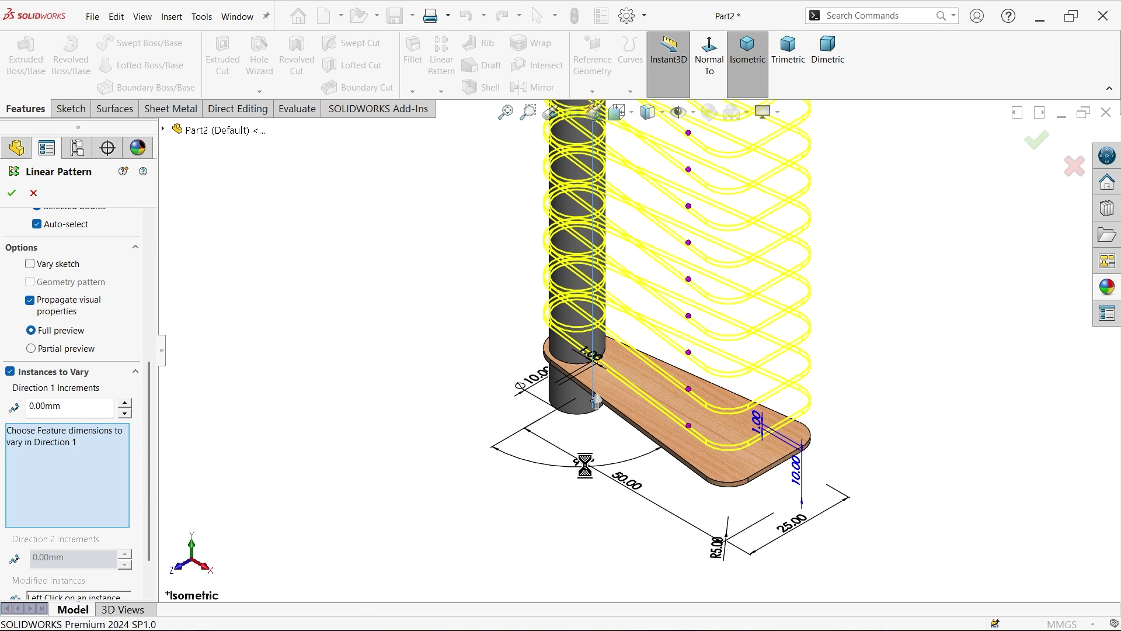
pyautogui.click(585, 465)
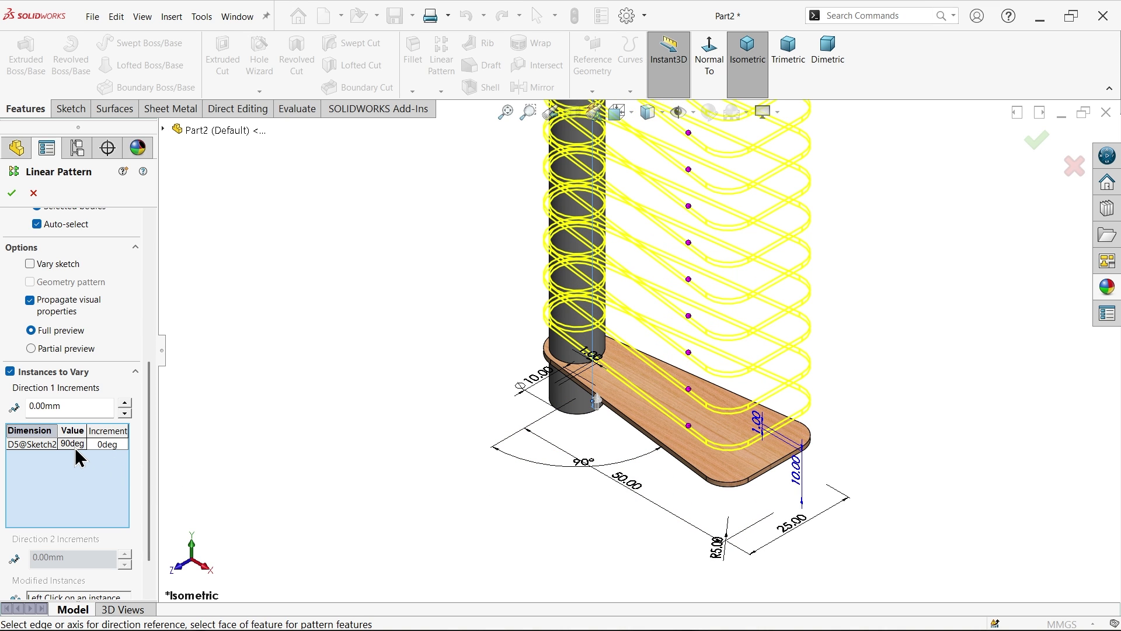
pyautogui.click(107, 445)
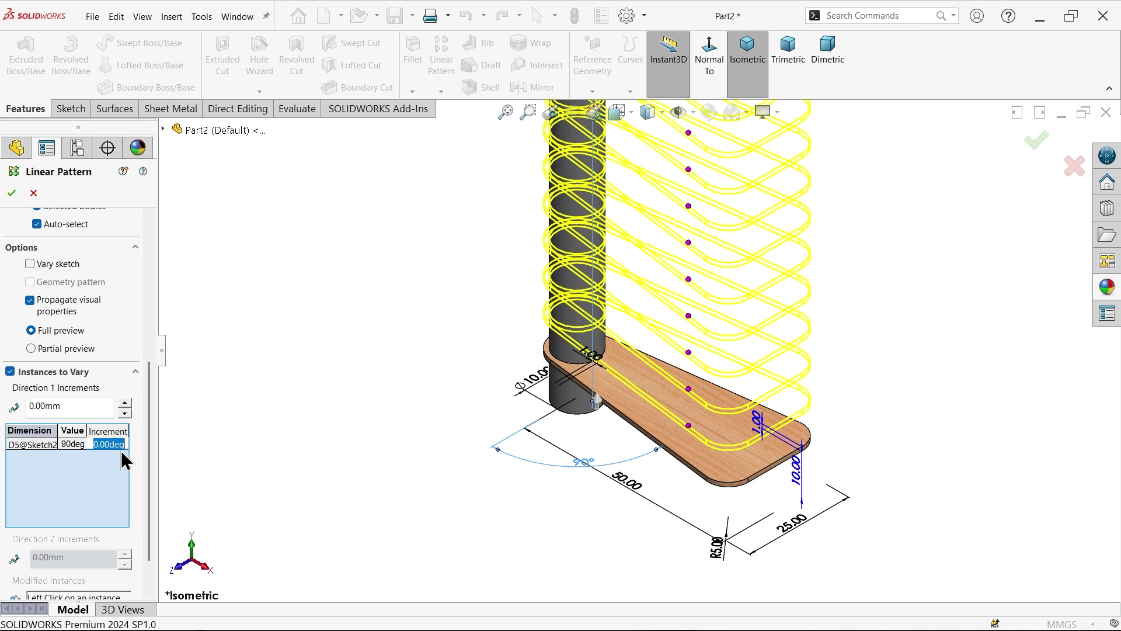
pyautogui.write('25')
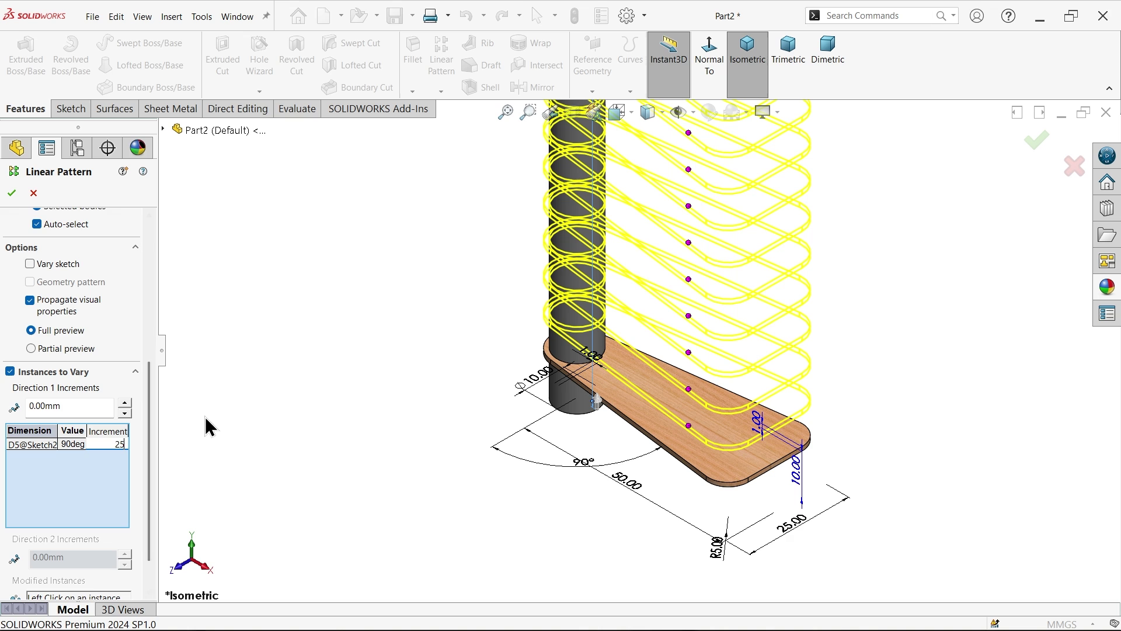
pyautogui.press('Return')
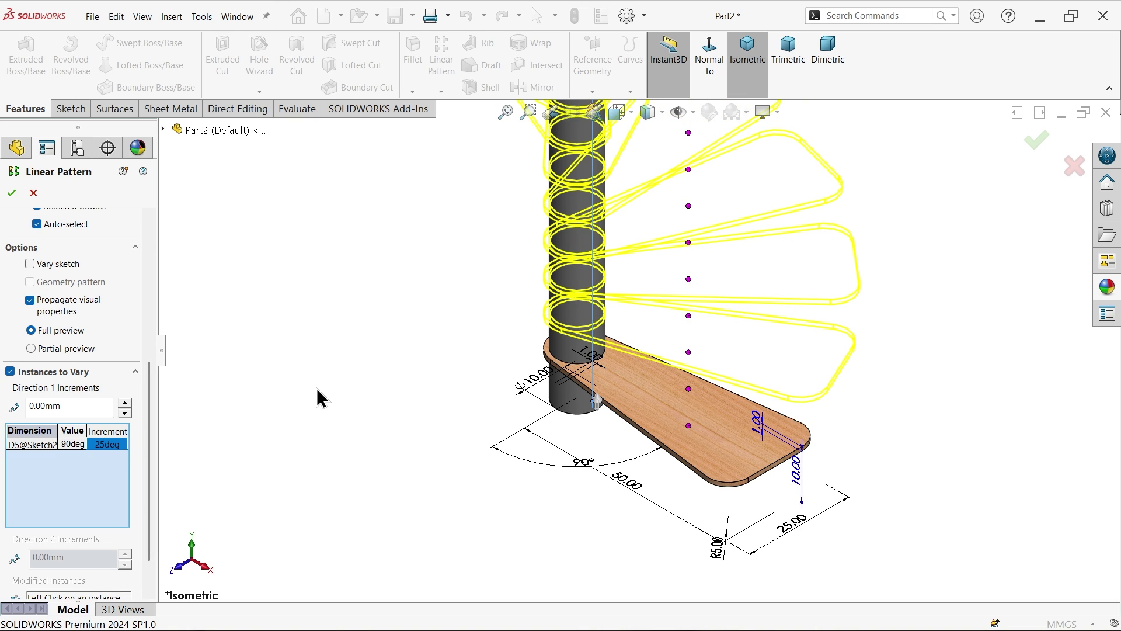
pyautogui.press('f')
pyautogui.scroll(-4, 670, 246)
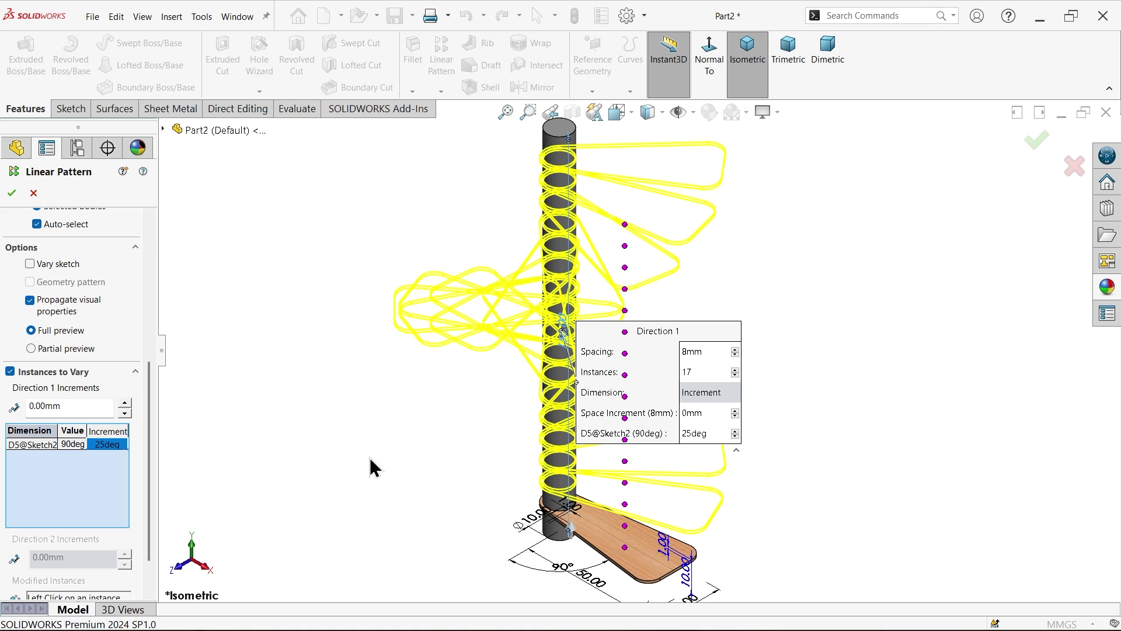
# Step: Accept LPattern4 to create the rotated steps, then turn off Show Feature Dimensions
pyautogui.click(12, 194)
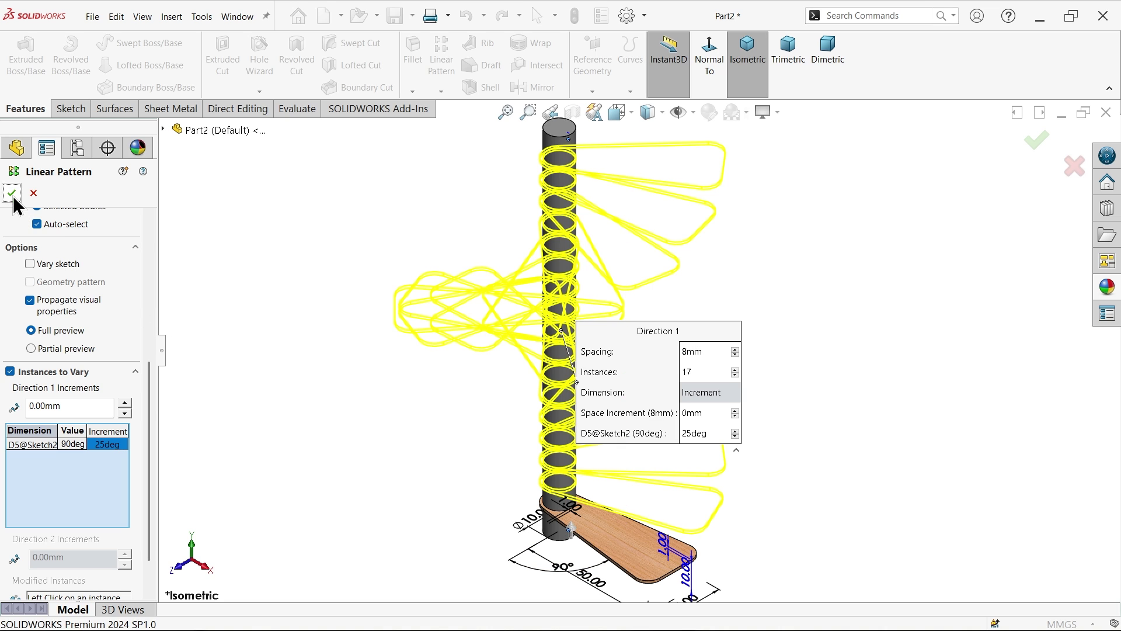
pyautogui.click(295, 303)
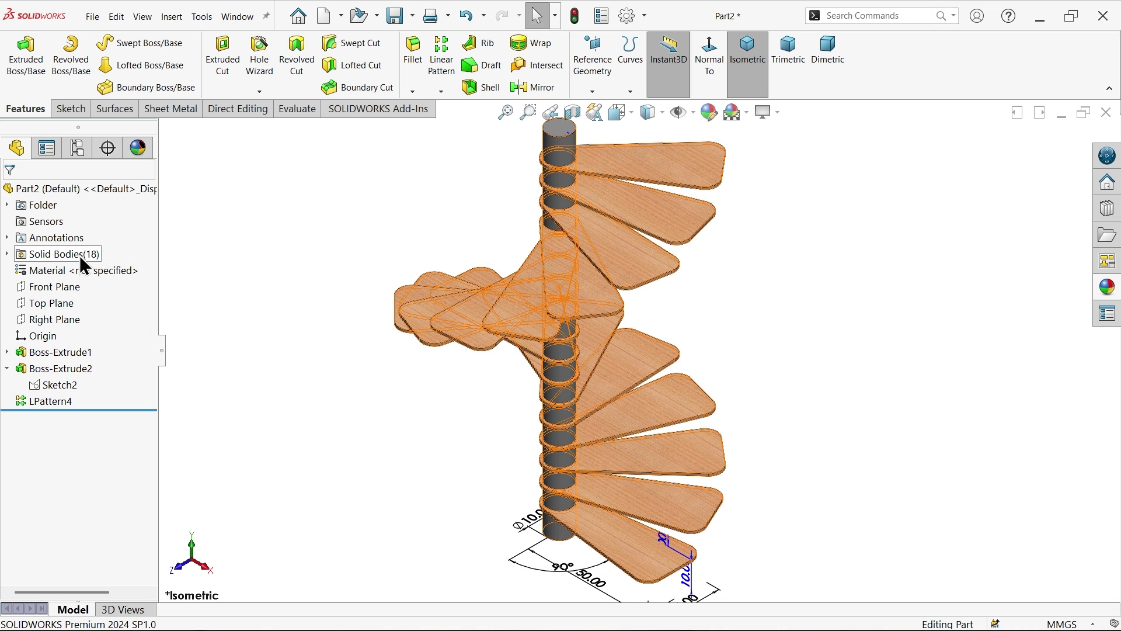
pyautogui.rightClick(71, 240)
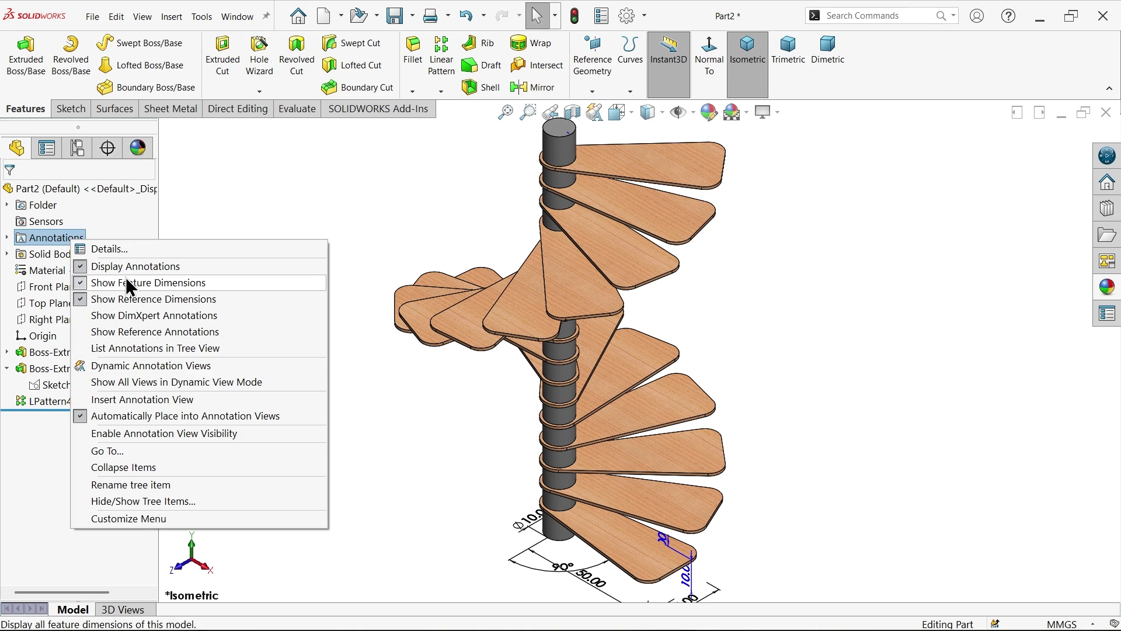
pyautogui.click(119, 283)
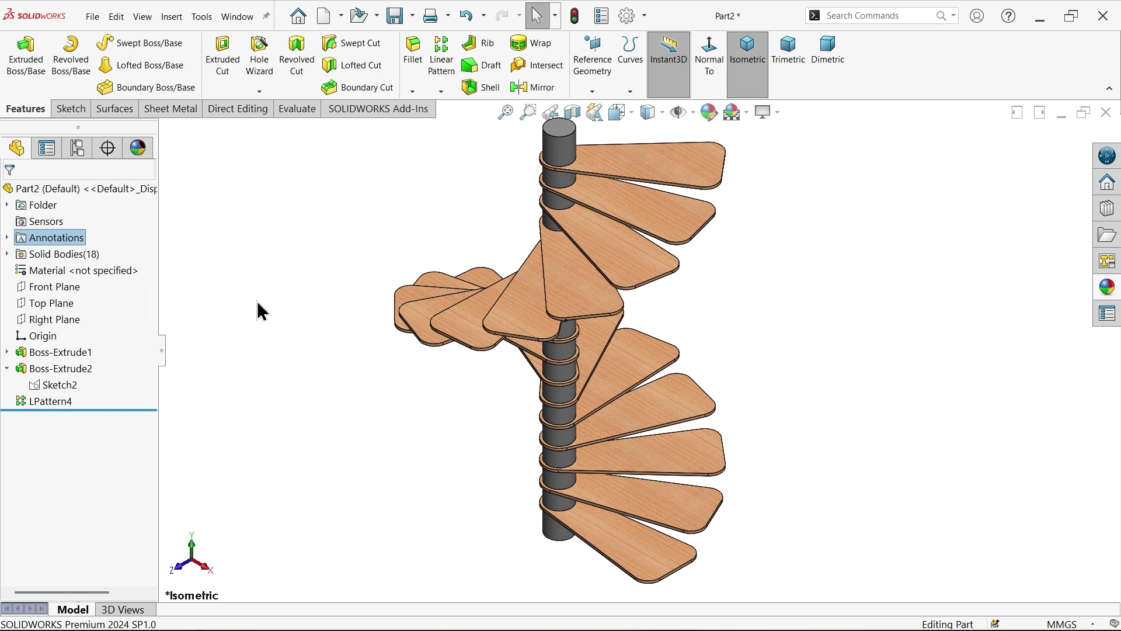
pyautogui.press('f')
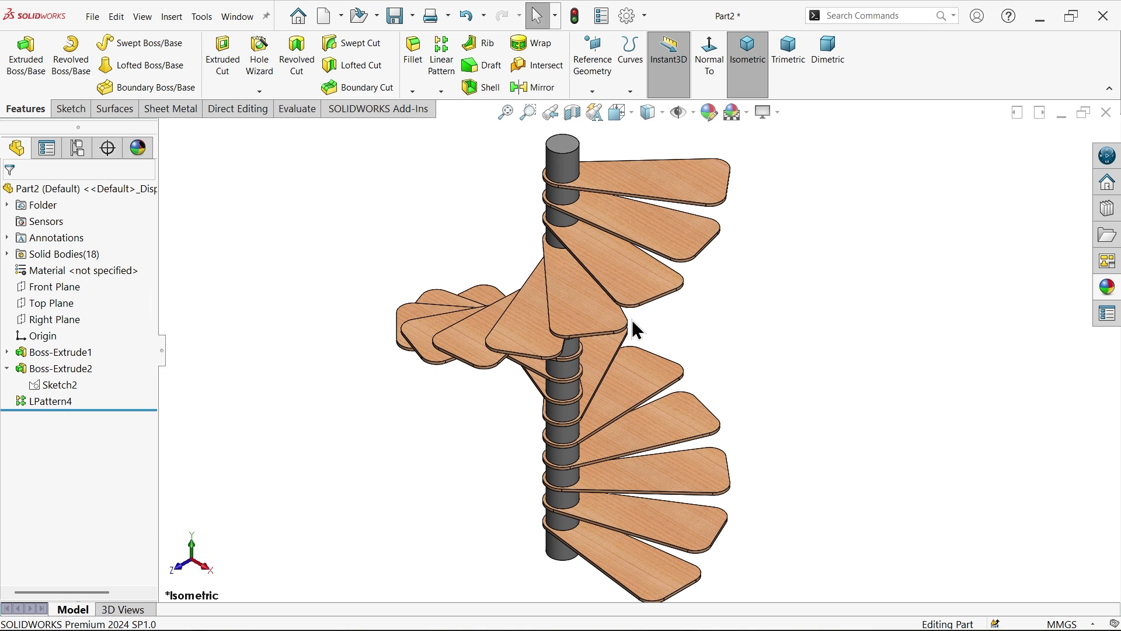